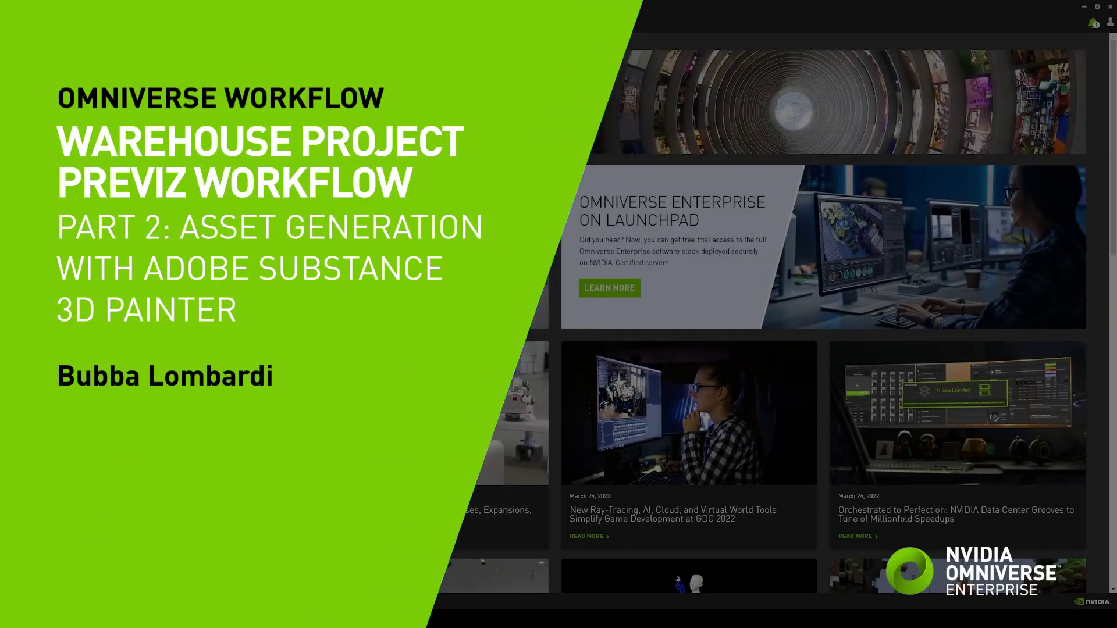
# Browse the launcher's news page, and view the Collaboration tutorials in the learning section's tutorials by topic.
pyautogui.scroll(-8, 324, 322)
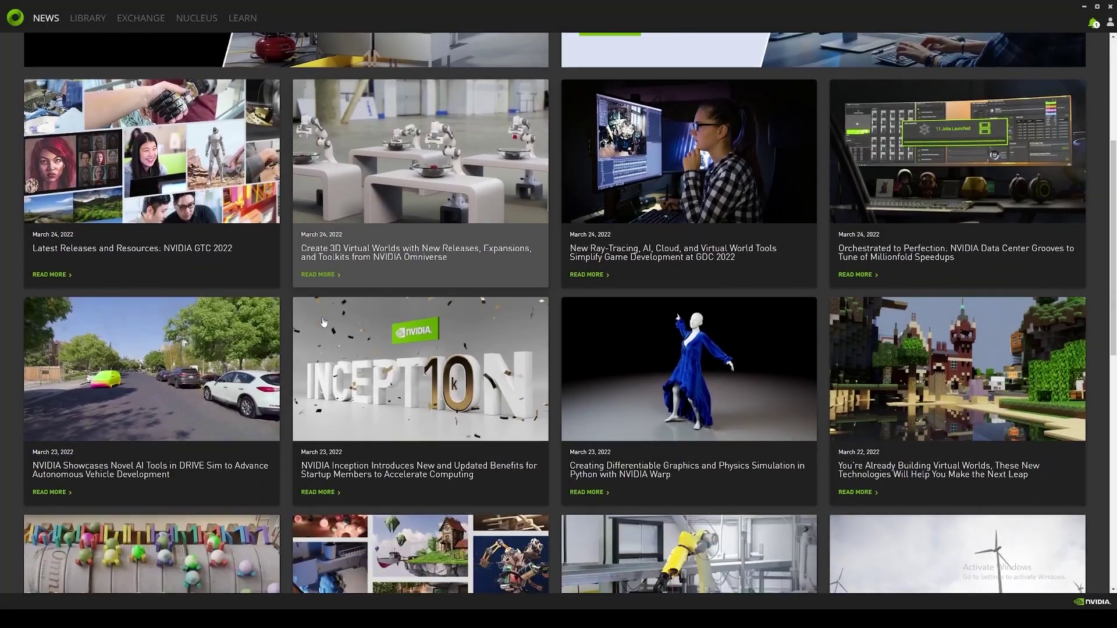
pyautogui.scroll(8, 324, 322)
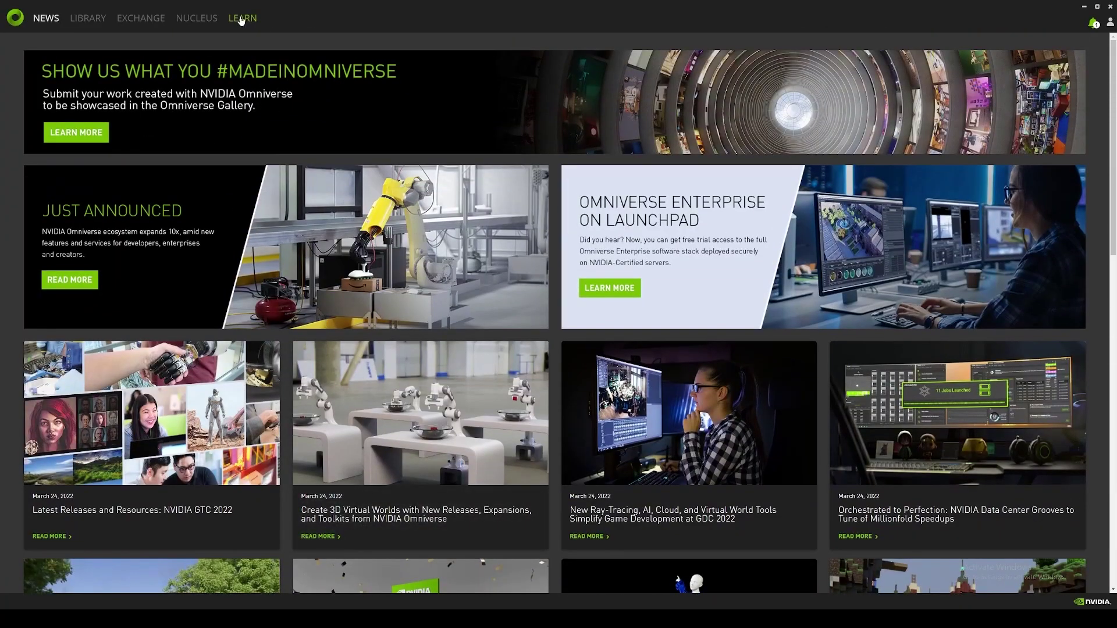
pyautogui.click(241, 19)
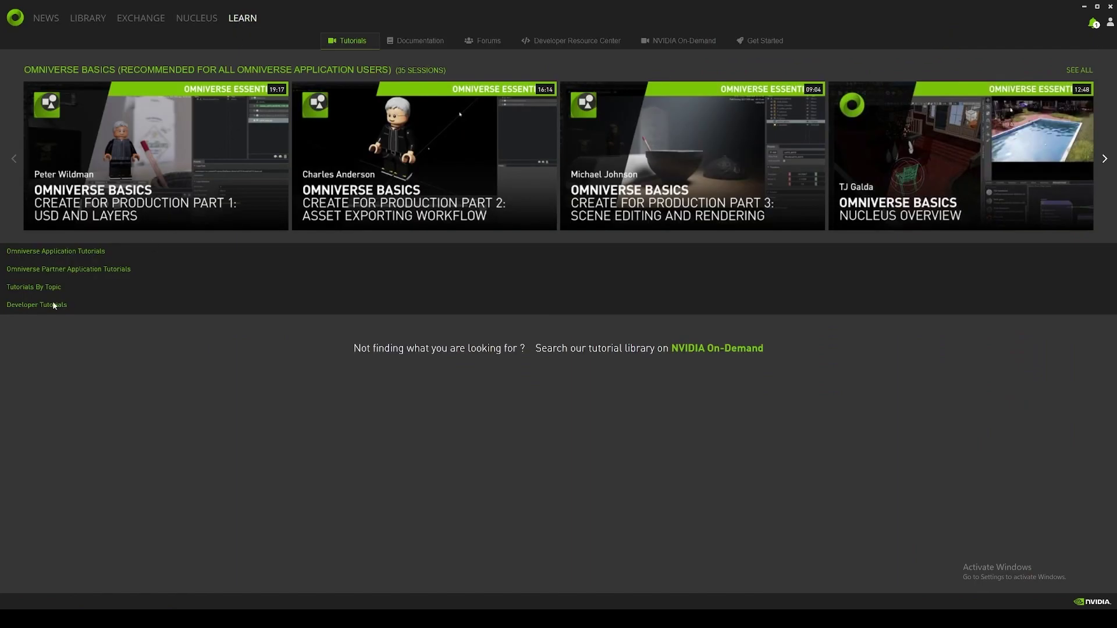
pyautogui.click(35, 288)
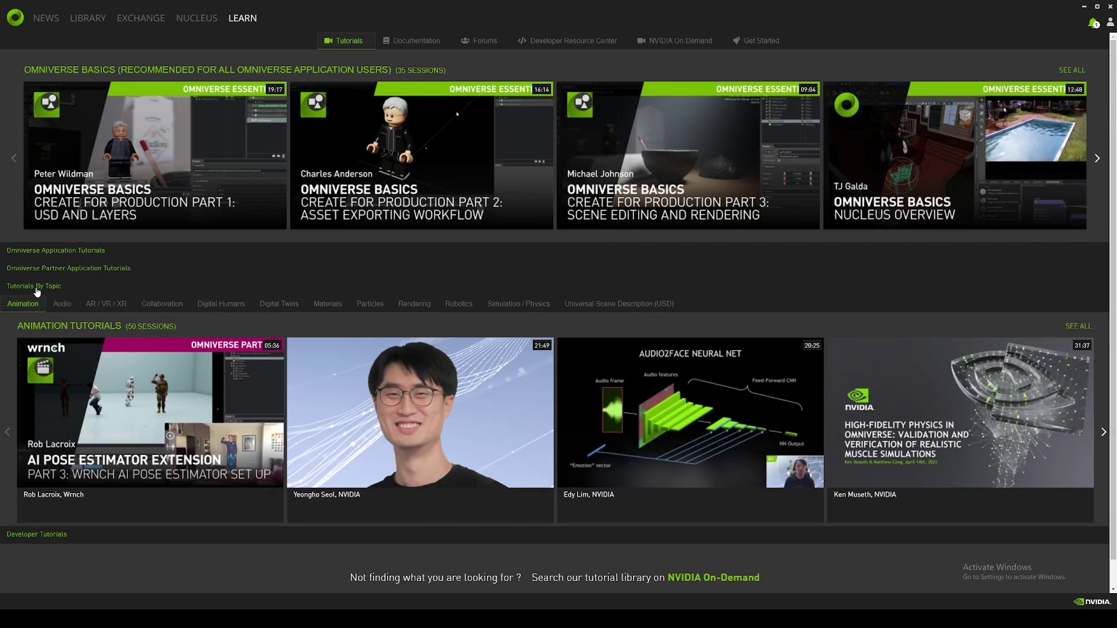
pyautogui.click(167, 307)
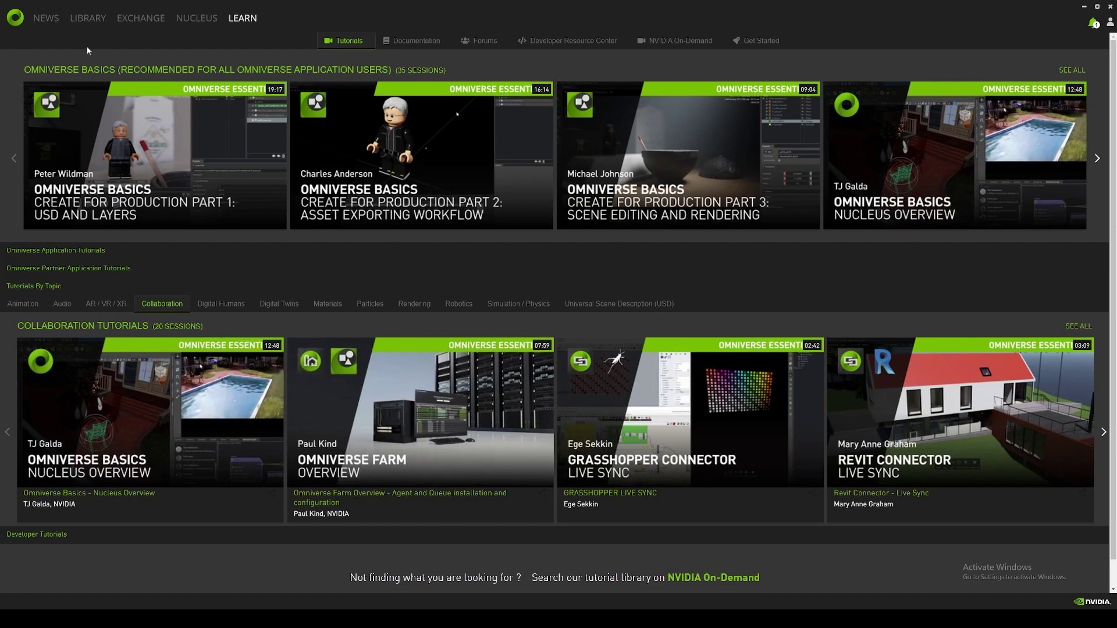
# Review the library's installed apps, the Drive file management details and the Connectors list.
pyautogui.click(92, 19)
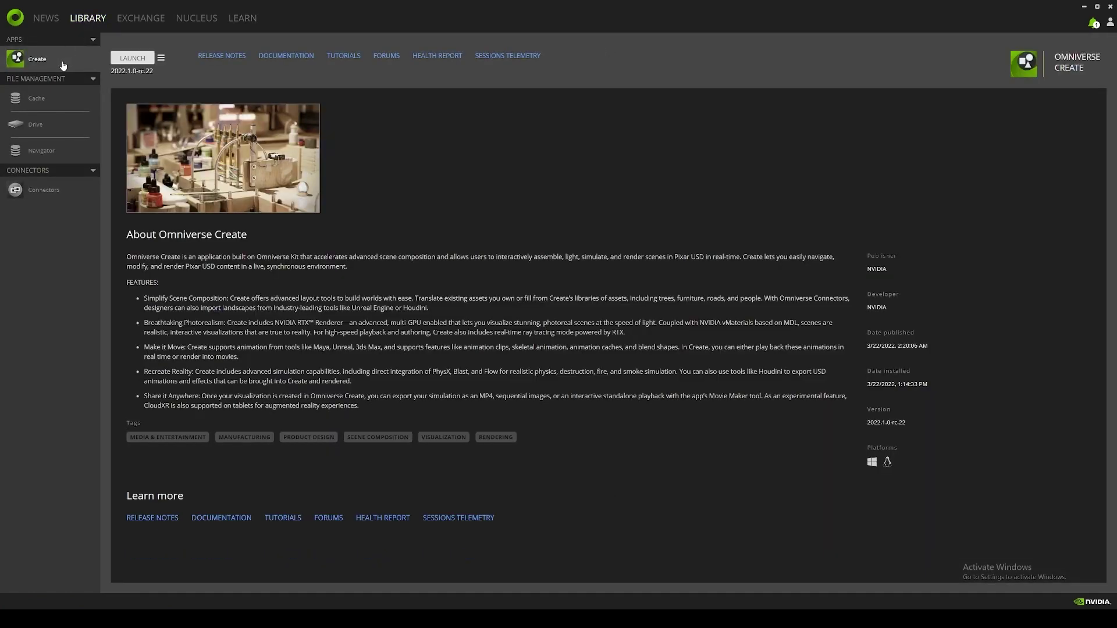
pyautogui.click(46, 133)
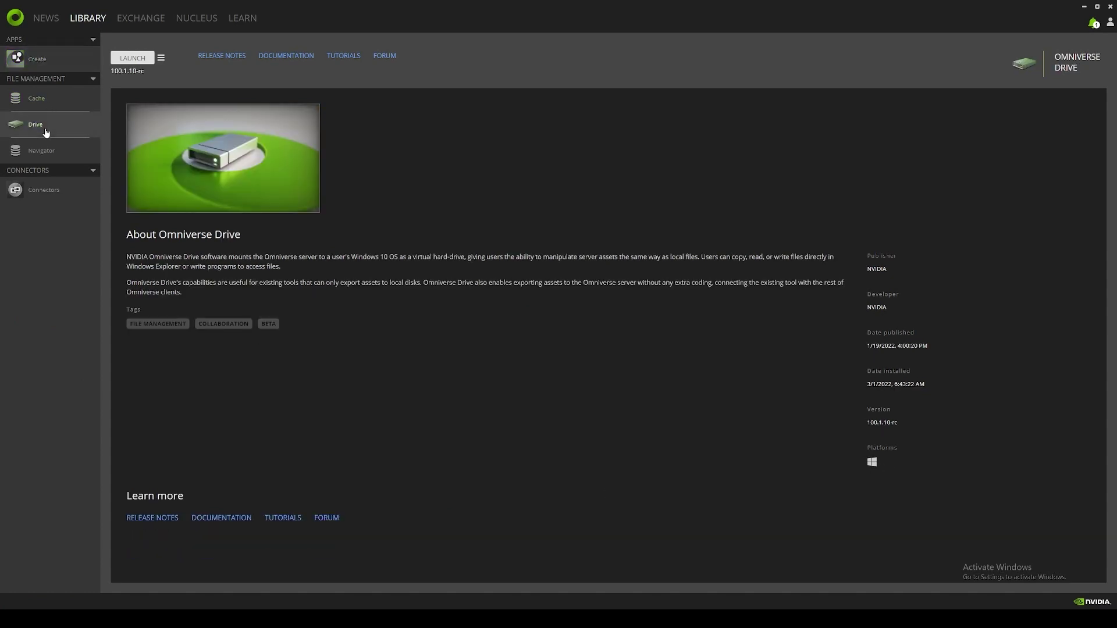
pyautogui.click(49, 194)
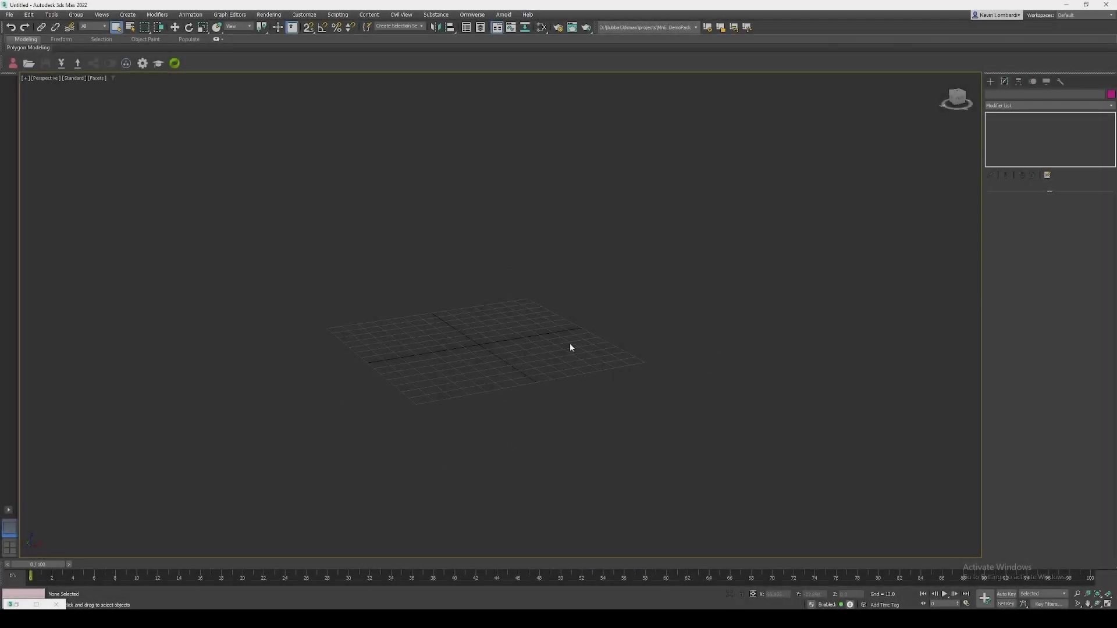
# Switch to 3ds Max and import Cardbox_ABCD.fbx from the SM_Cardbox_A_4 folder with the current FBX import settings.
pyautogui.click(9, 14)
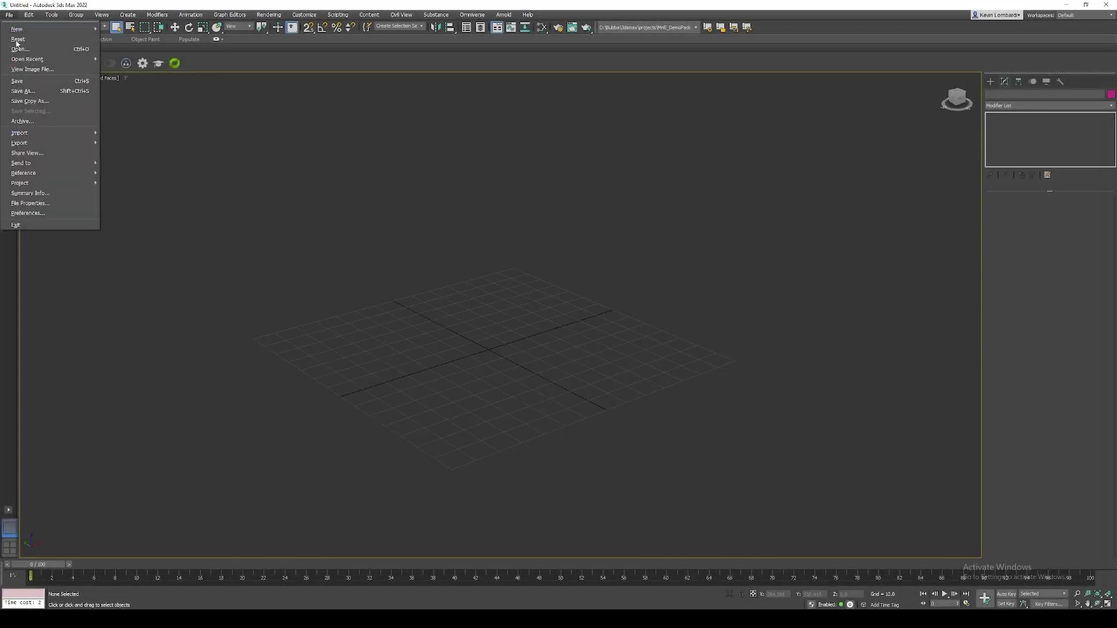
pyautogui.moveTo(22, 135)
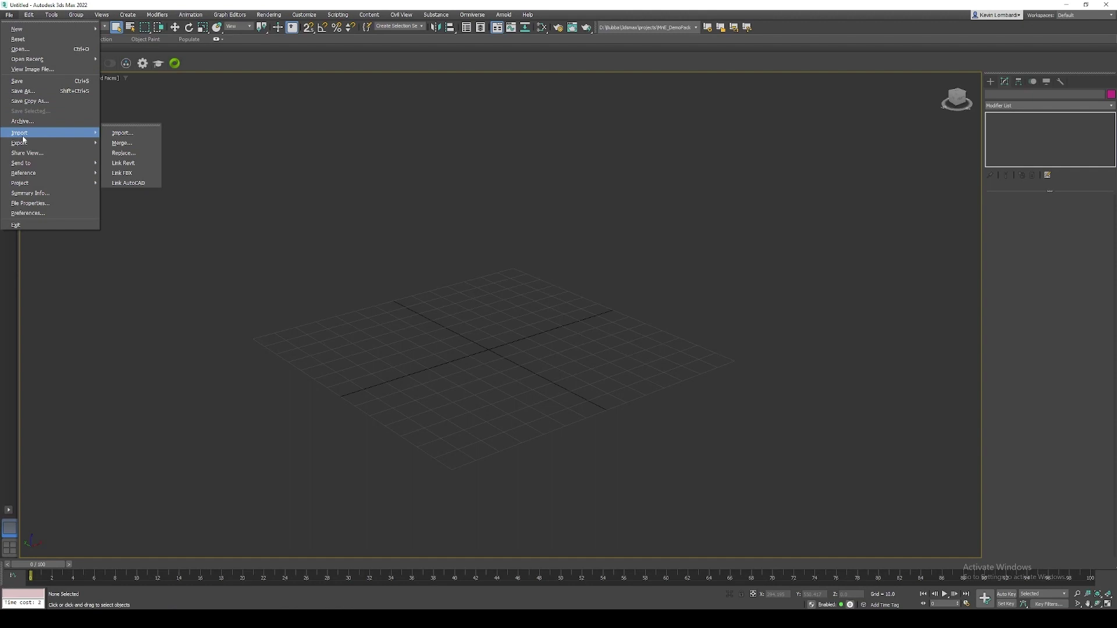
pyautogui.click(132, 133)
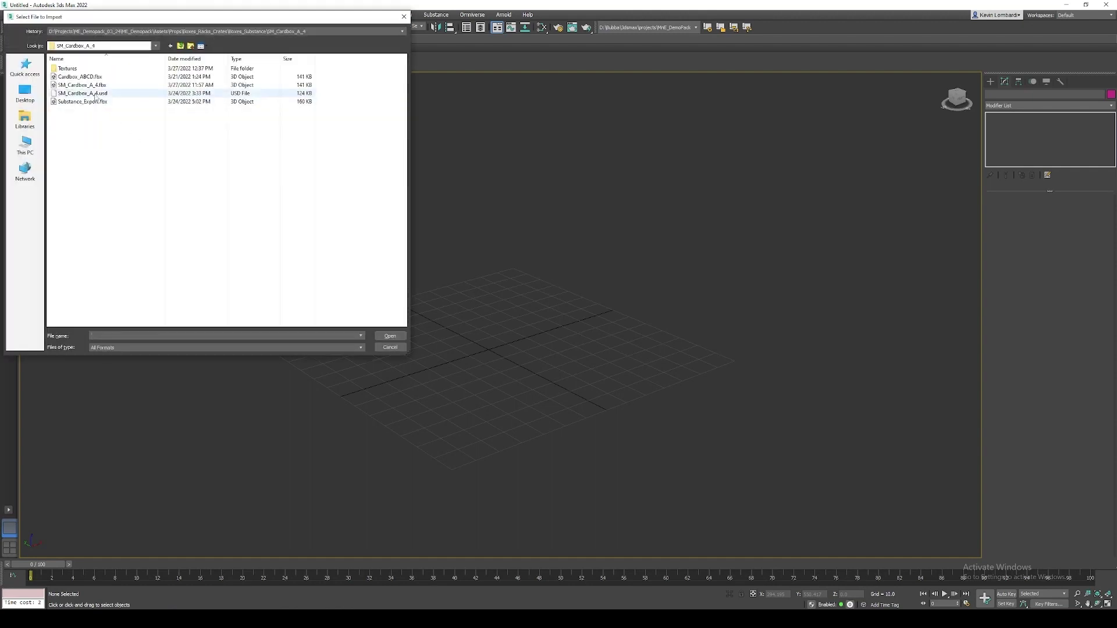
pyautogui.click(94, 78)
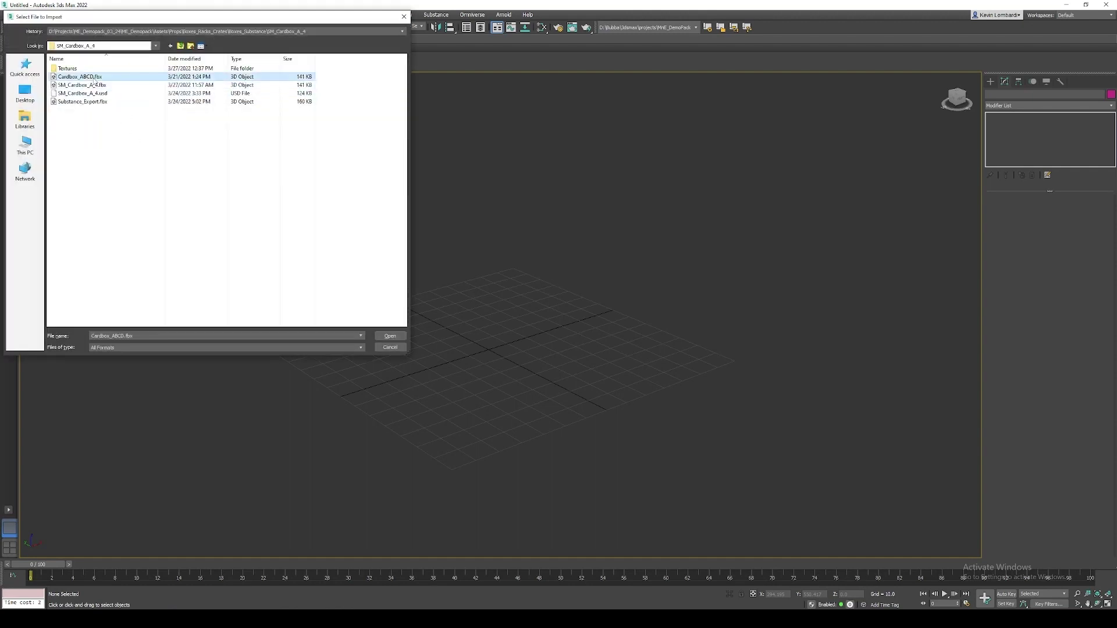
pyautogui.click(390, 336)
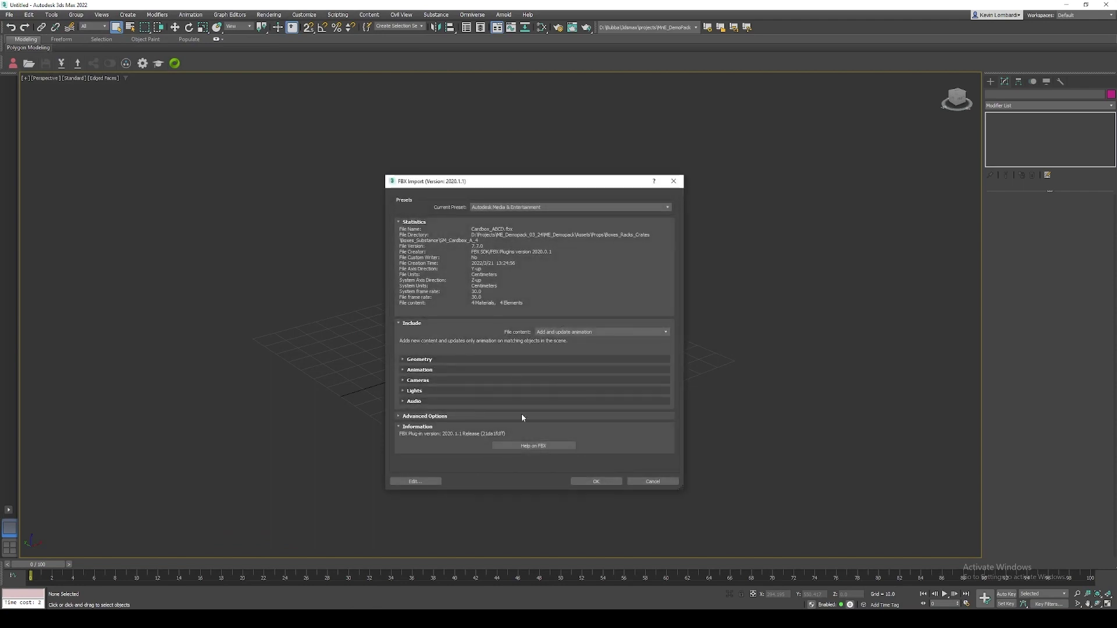
pyautogui.moveTo(513, 490); pyautogui.dragTo(509, 522)
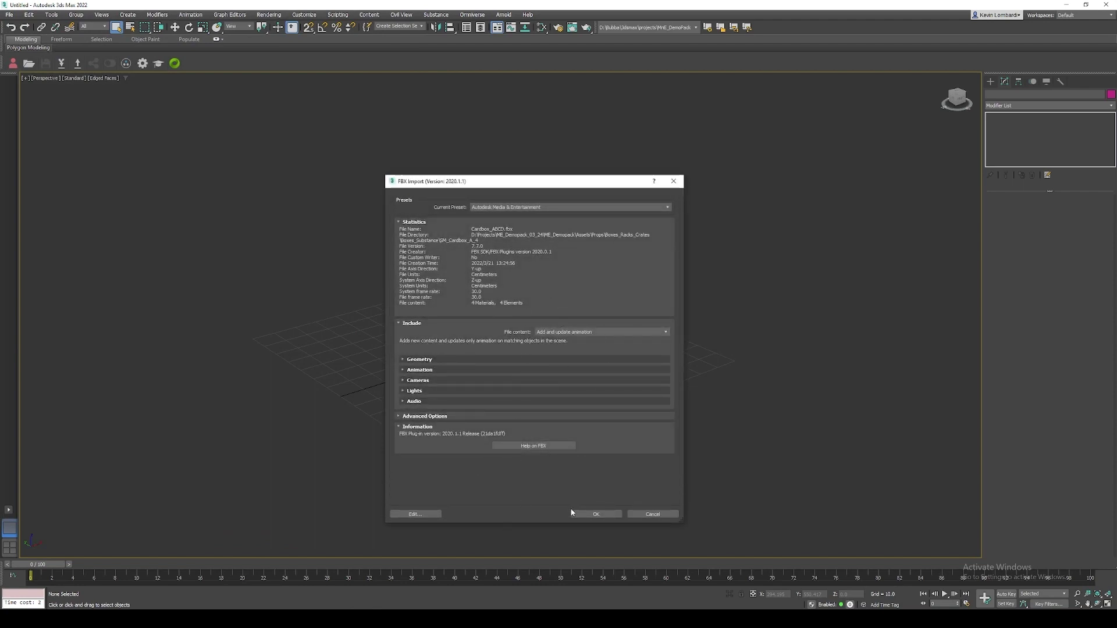
pyautogui.click(596, 515)
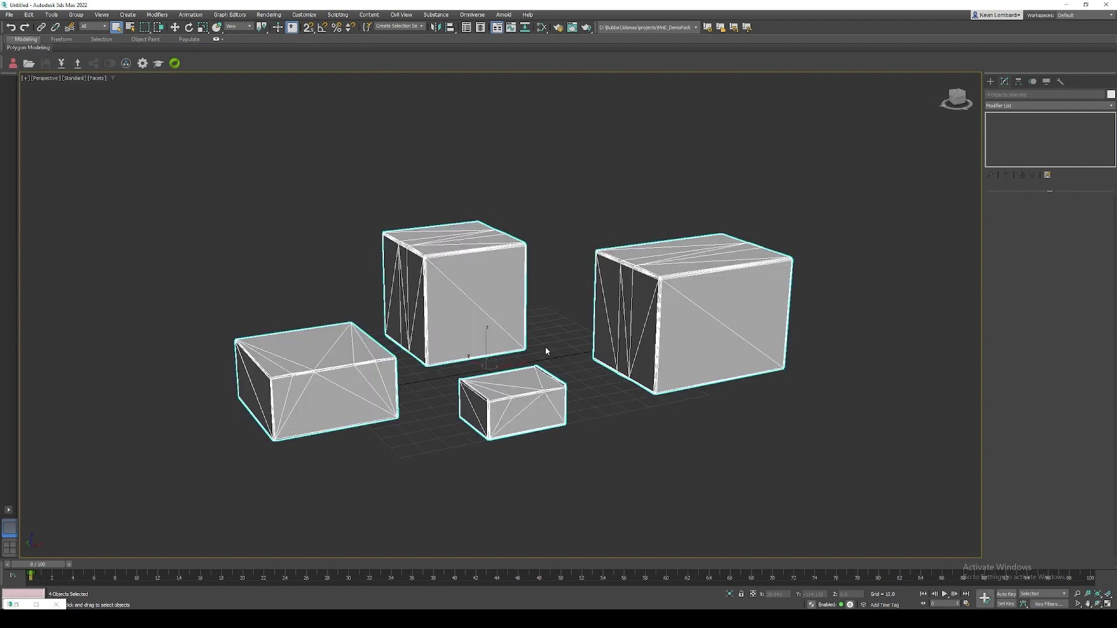
# Inspect the four imported cardboard boxes by selecting each one individually.
pyautogui.moveTo(501, 362)
pyautogui.keyDown('alt'); pyautogui.mouseDown(button='middle')
pyautogui.moveTo(501, 379)
pyautogui.moveTo(585, 373)
pyautogui.moveTo(501, 382)
pyautogui.moveTo(509, 373)
pyautogui.mouseUp(button='middle'); pyautogui.keyUp('alt')
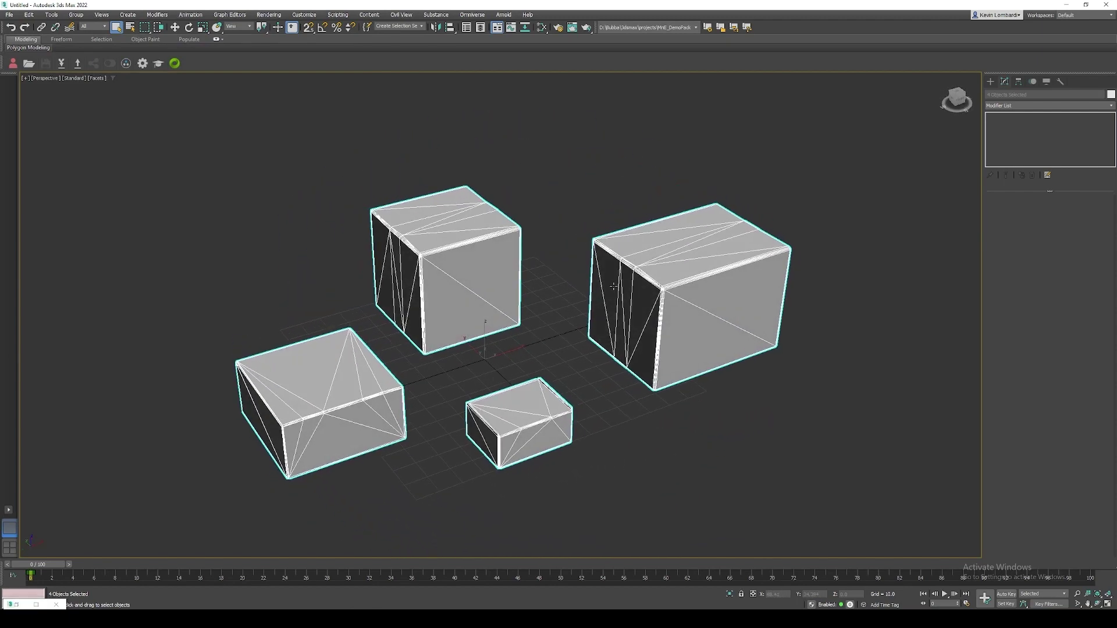
pyautogui.click(615, 287)
pyautogui.click(489, 276)
pyautogui.click(378, 355)
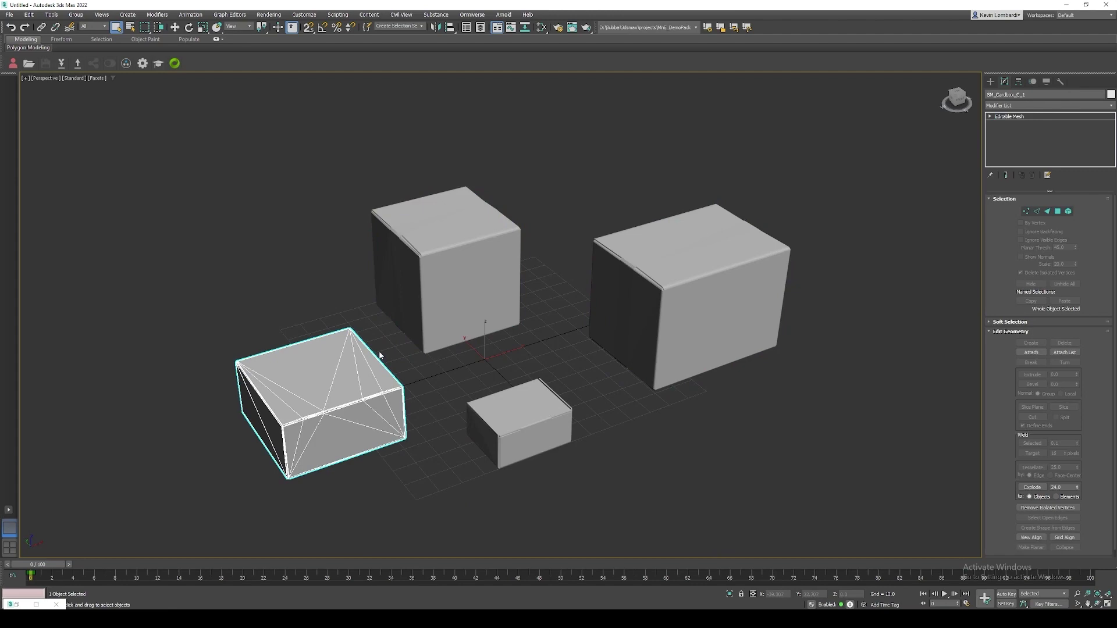
pyautogui.click(508, 397)
# Add an Unwrap UVW modifier to the largest box, SM_Cardbox_A_1, and open its UV layout for editing beside the model.
pyautogui.click(695, 360)
pyautogui.moveTo(702, 396); pyautogui.dragTo(532, 376, button='middle')
pyautogui.scroll(5, 533, 372)
pyautogui.moveTo(524, 291); pyautogui.dragTo(473, 314, button='middle')
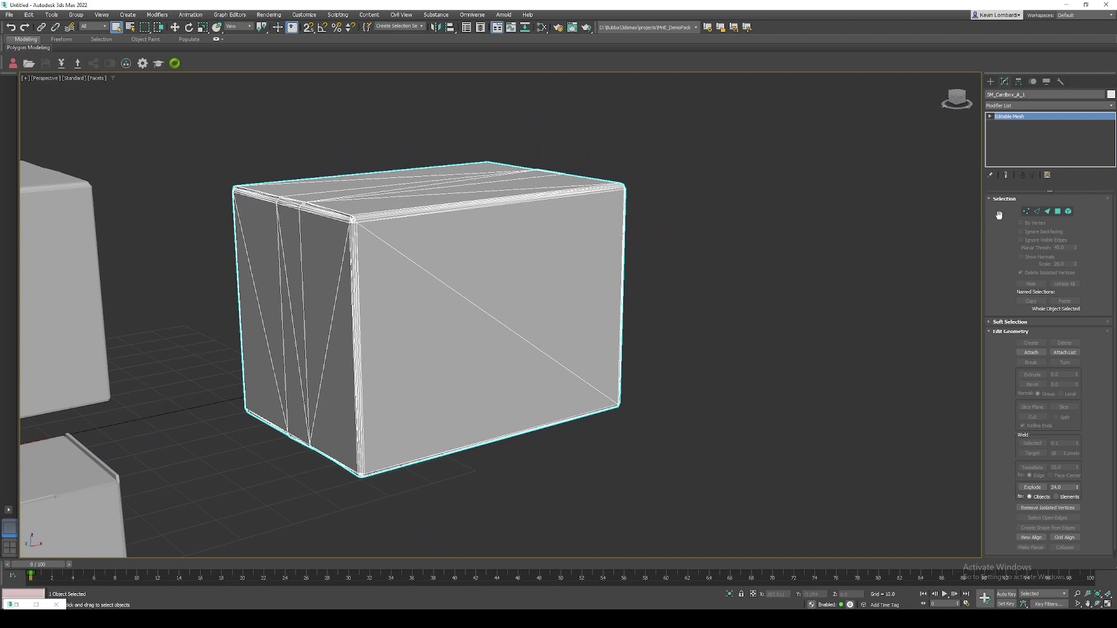
pyautogui.click(1101, 104)
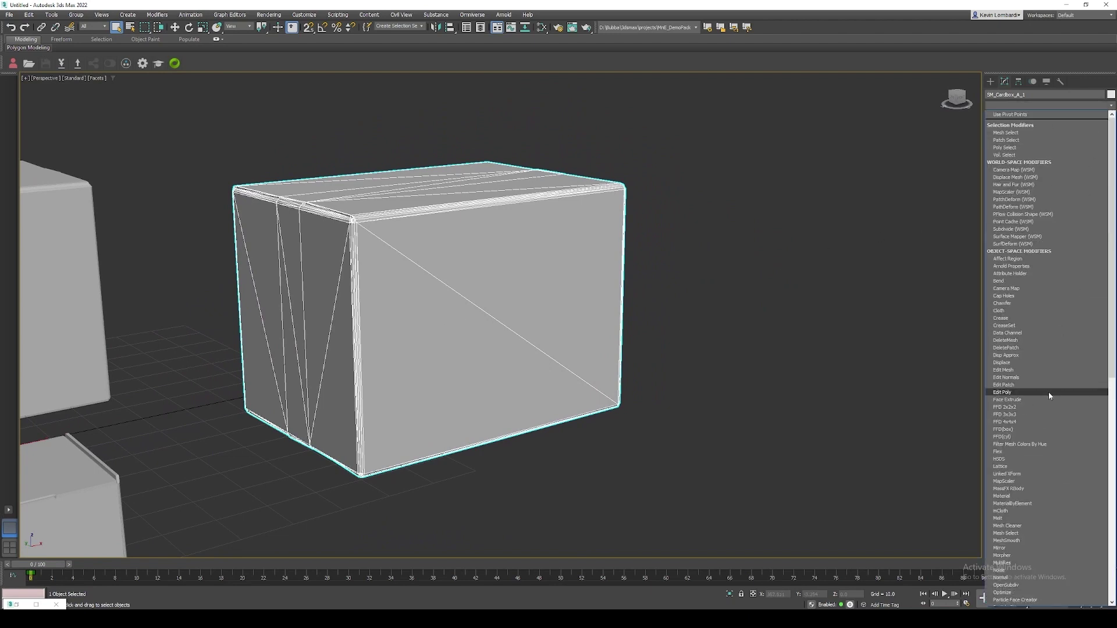
pyautogui.press('u')
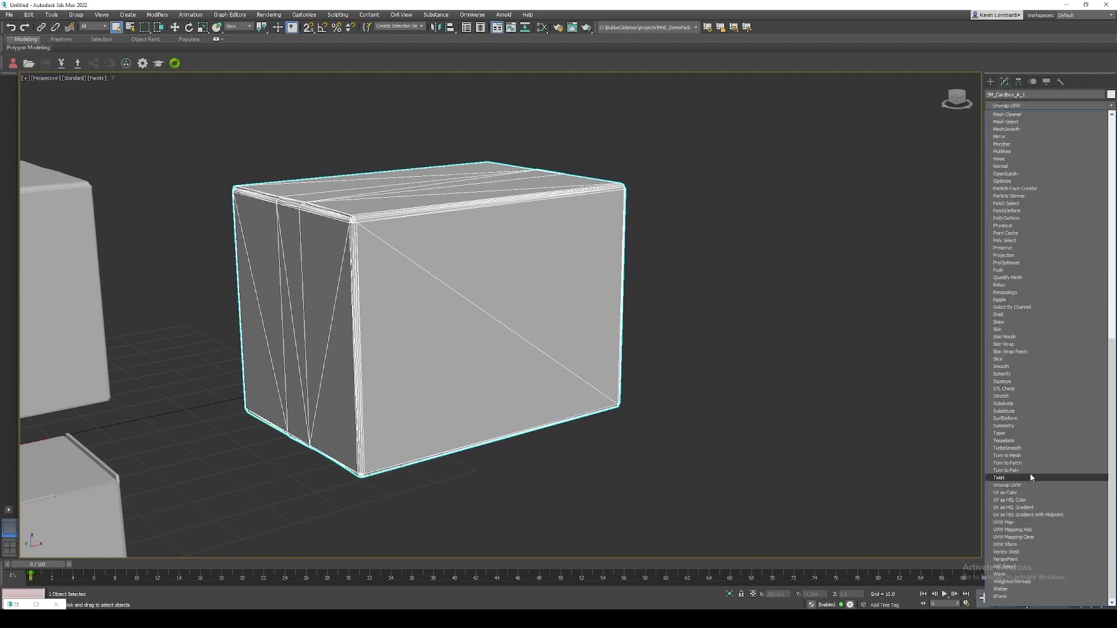
pyautogui.click(1029, 488)
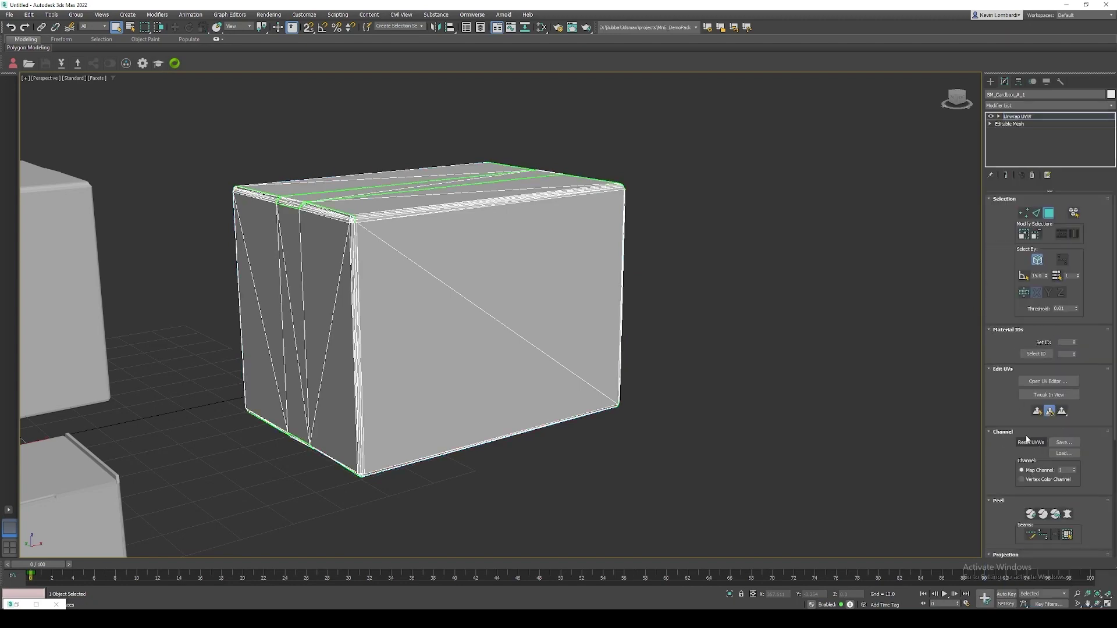
pyautogui.click(1050, 383)
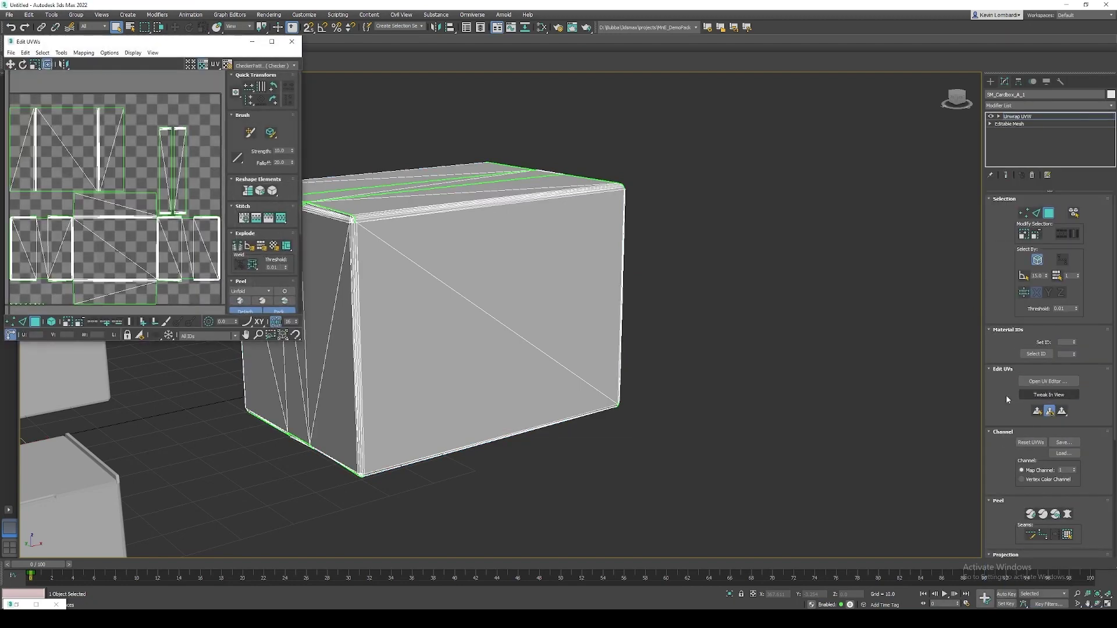
pyautogui.moveTo(111, 43); pyautogui.dragTo(836, 24)
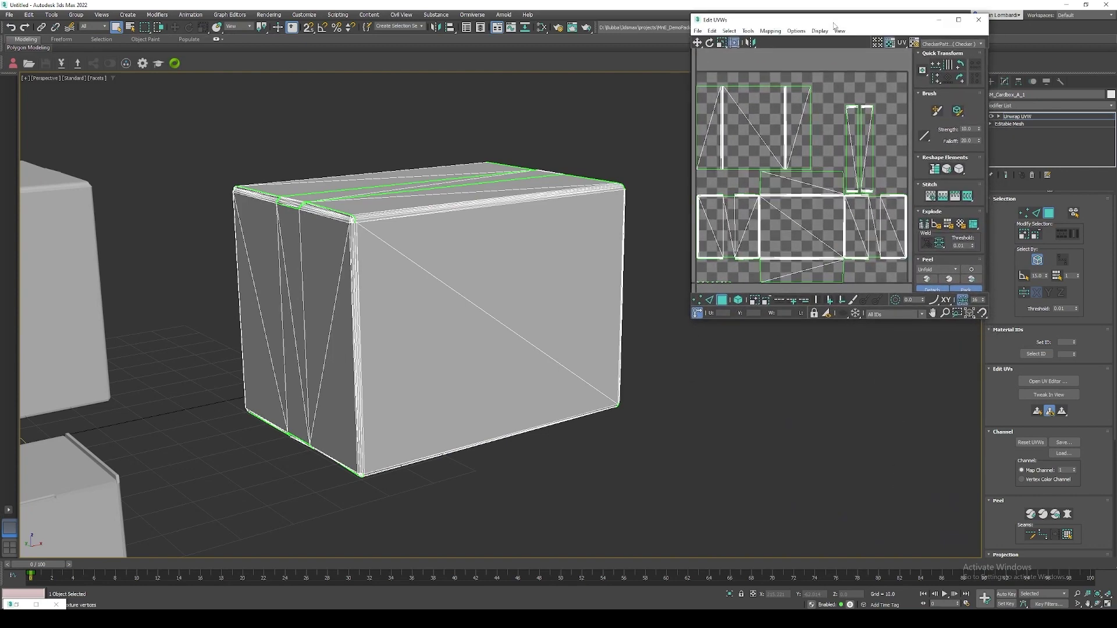
# Assign the checker material to the largest box and raise the checker map's U and V tiling to 8.7.
pyautogui.press('m')
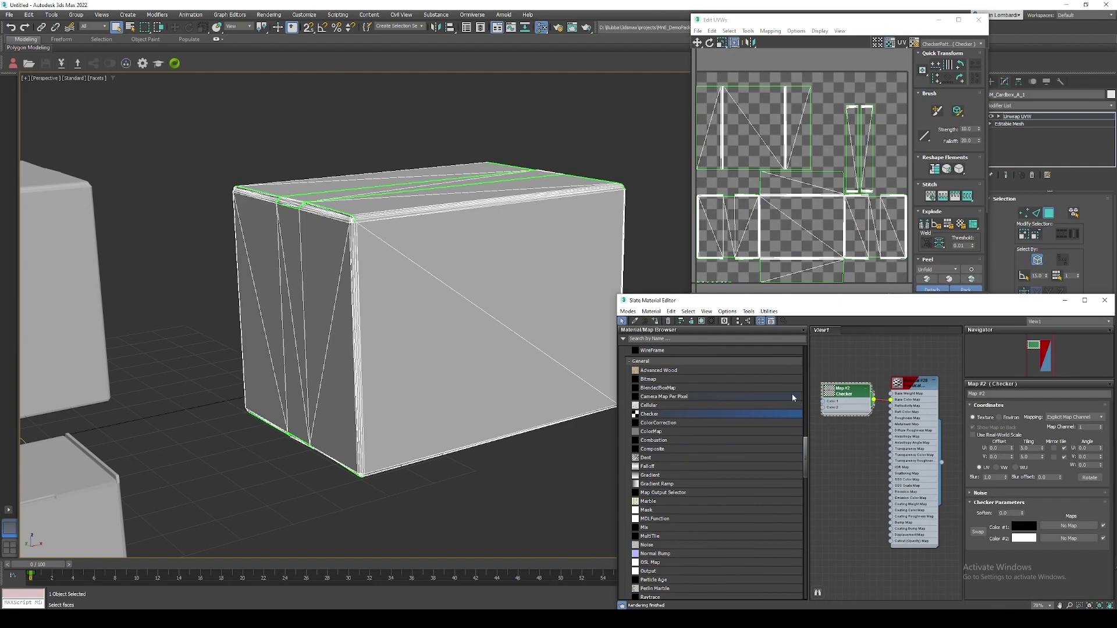
pyautogui.rightClick(908, 388)
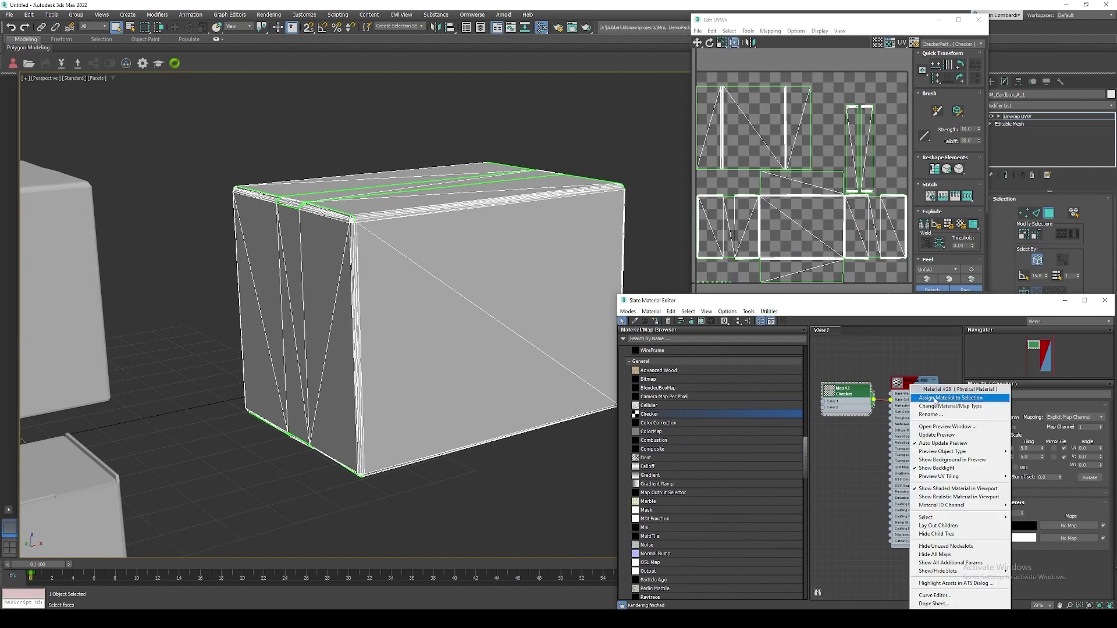
pyautogui.click(935, 398)
pyautogui.moveTo(511, 336); pyautogui.dragTo(460, 319, button='middle')
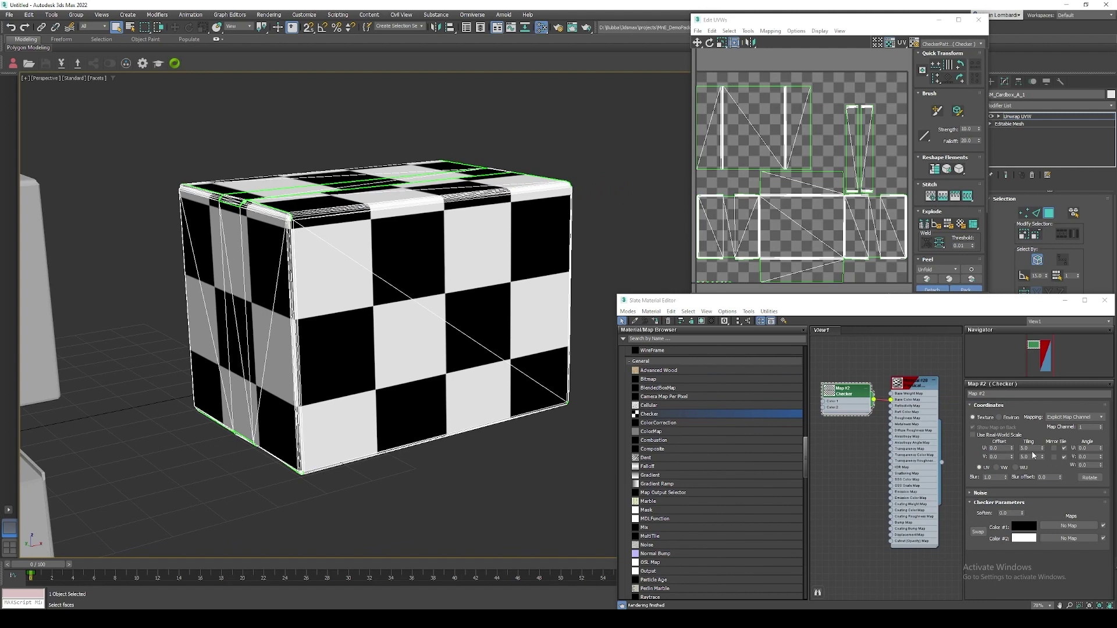
pyautogui.moveTo(1043, 450); pyautogui.dragTo(1043, 441)
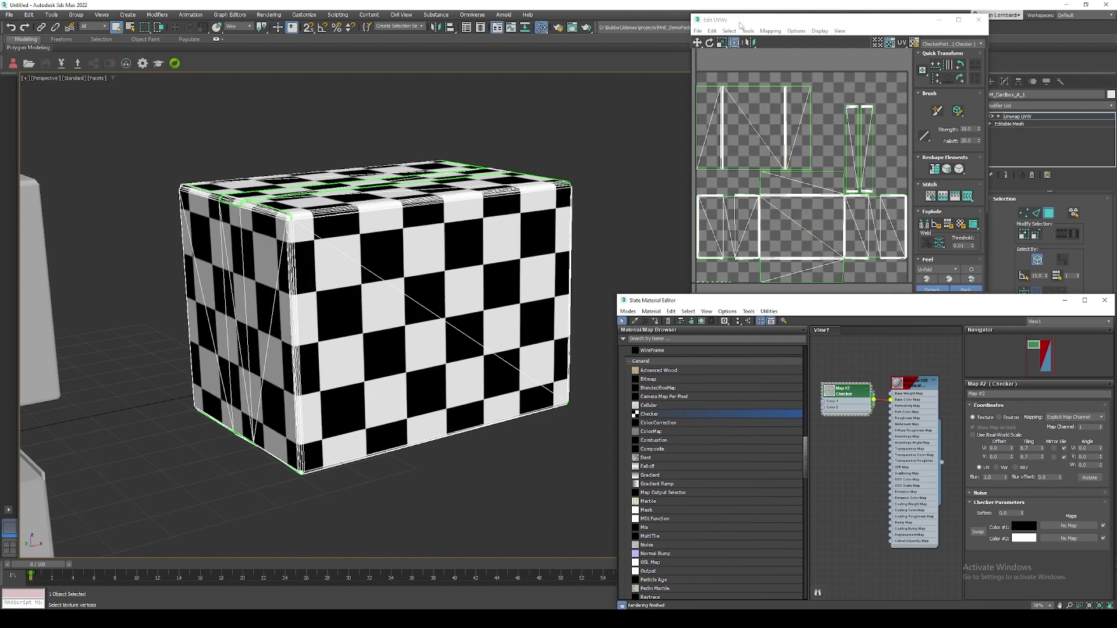
# Try shifting the largest box's entire UV layout slightly upward, and undo the move.
pyautogui.moveTo(739, 19); pyautogui.dragTo(724, 11)
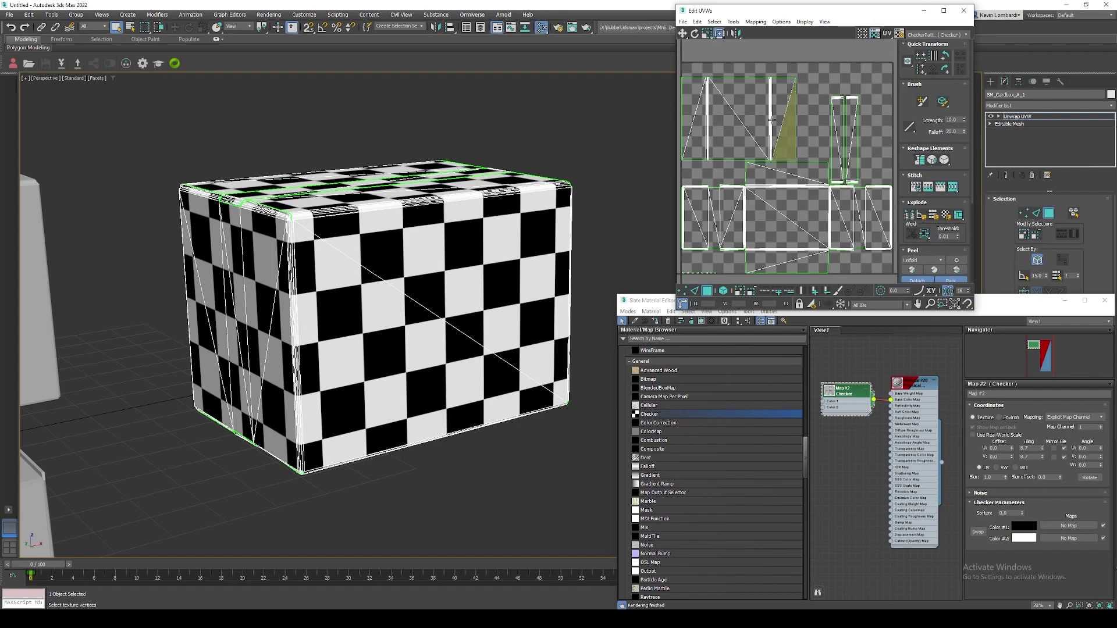
pyautogui.scroll(-4, 754, 90)
pyautogui.hotkey('ctrl', 'a')
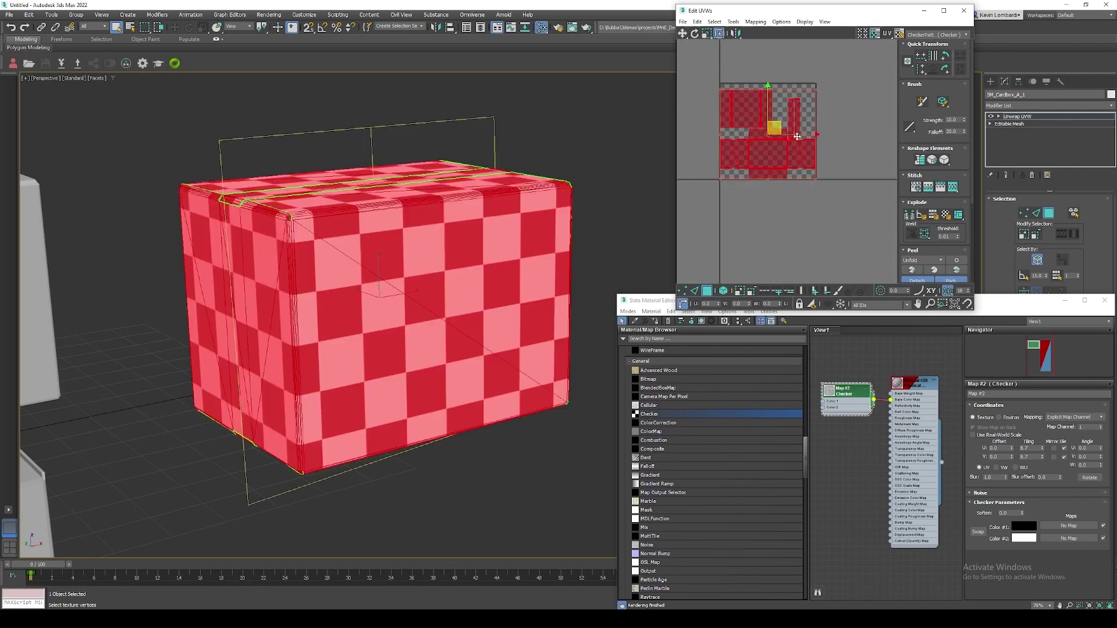
pyautogui.moveTo(776, 126)
pyautogui.mouseDown()
pyautogui.moveTo(794, 112)
pyautogui.moveTo(781, 150)
pyautogui.moveTo(778, 108)
pyautogui.moveTo(776, 122)
pyautogui.mouseUp()
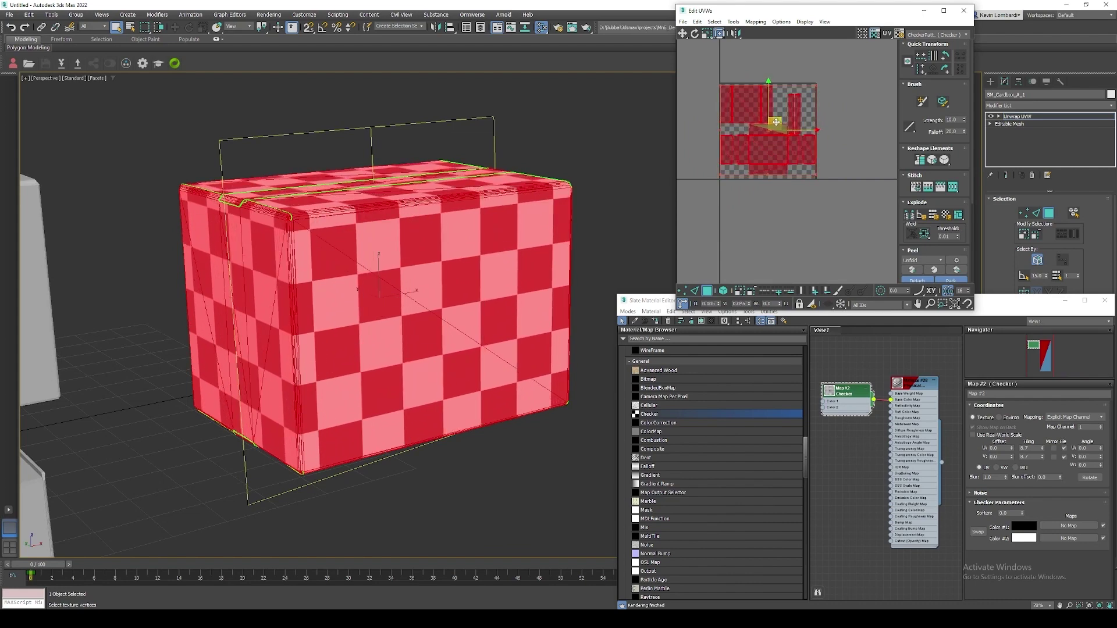
pyautogui.hotkey('ctrl', 'z')
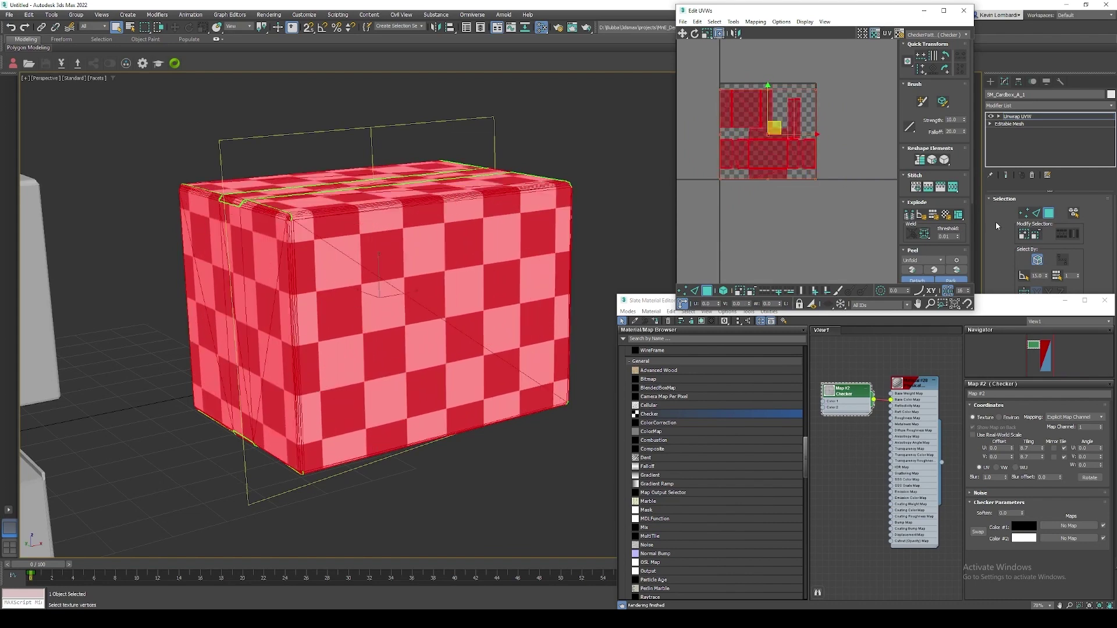
# Deselect the UV faces, go to the checkered box's Editable Mesh level with Hold/Yes, and select the box SM_Cardbox_B_1.
pyautogui.scroll(-5, 331, 285)
pyautogui.scroll(3, 239, 289)
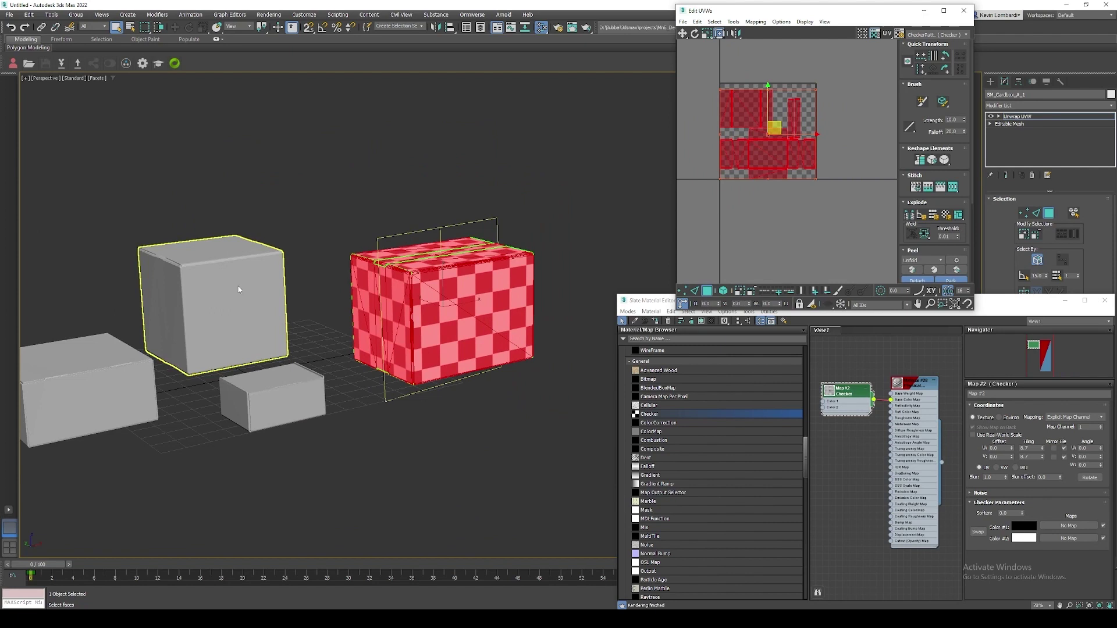
pyautogui.moveTo(54, 210); pyautogui.dragTo(278, 455)
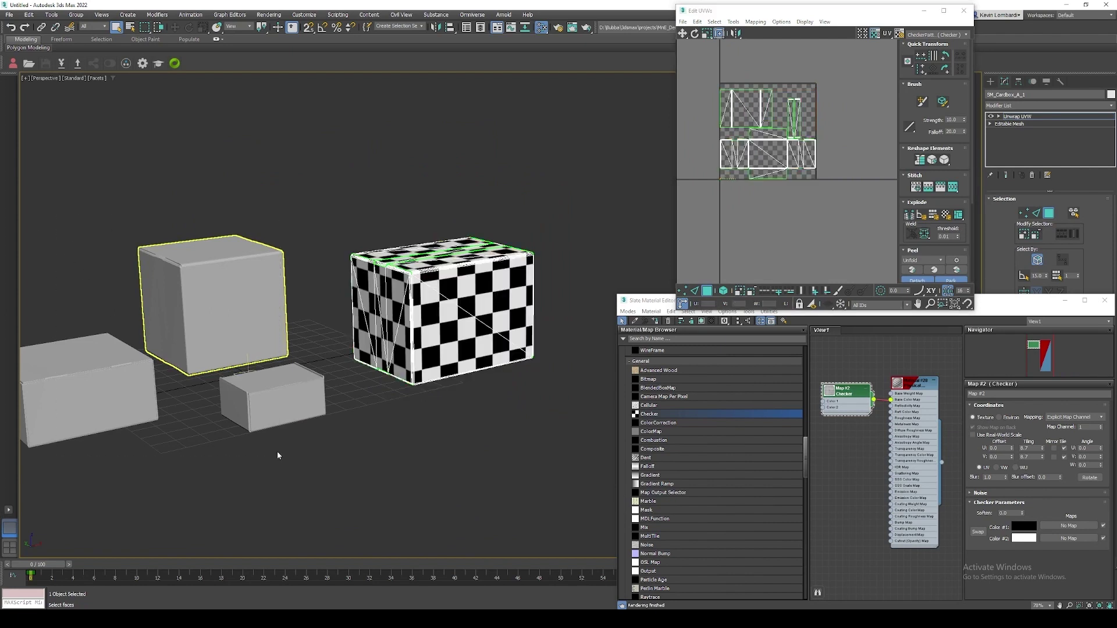
pyautogui.click(1027, 123)
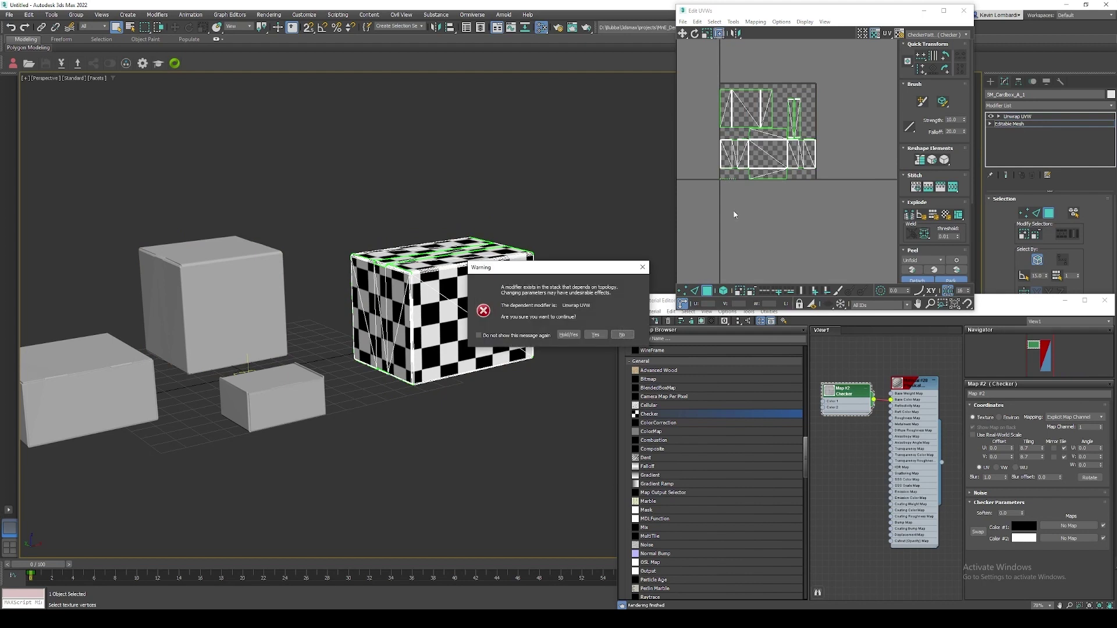
pyautogui.click(560, 334)
pyautogui.click(221, 303)
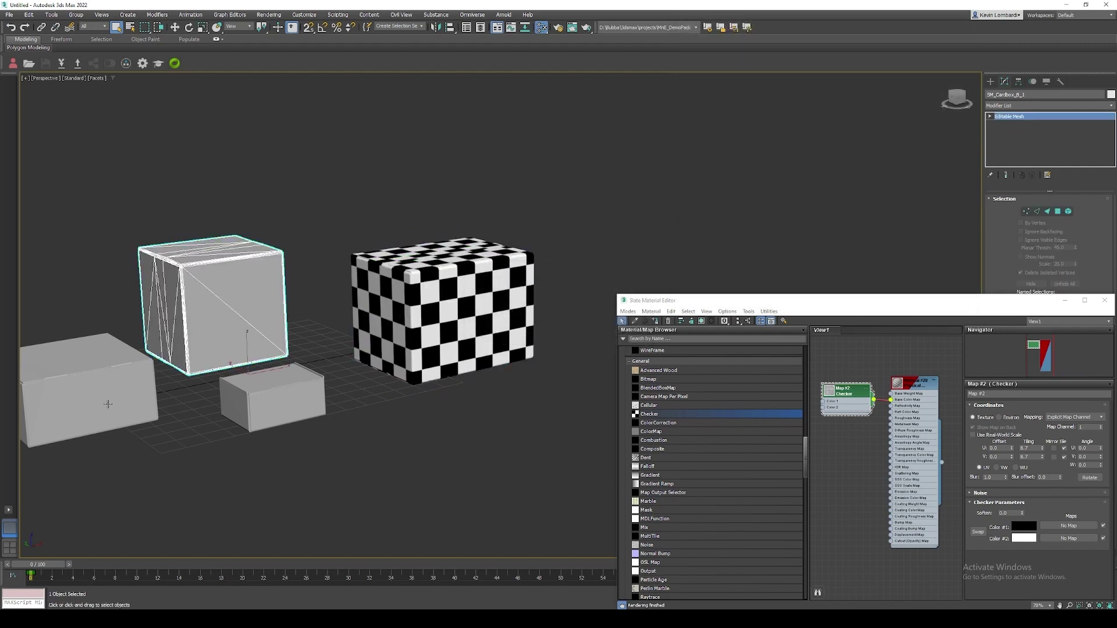
# Add the two remaining uncheckered boxes to the selection and assign the checker material to all three selected boxes.
pyautogui.keyDown('ctrl'); pyautogui.click(267, 402); pyautogui.keyUp('ctrl')
pyautogui.keyDown('ctrl'); pyautogui.click(152, 407); pyautogui.keyUp('ctrl')
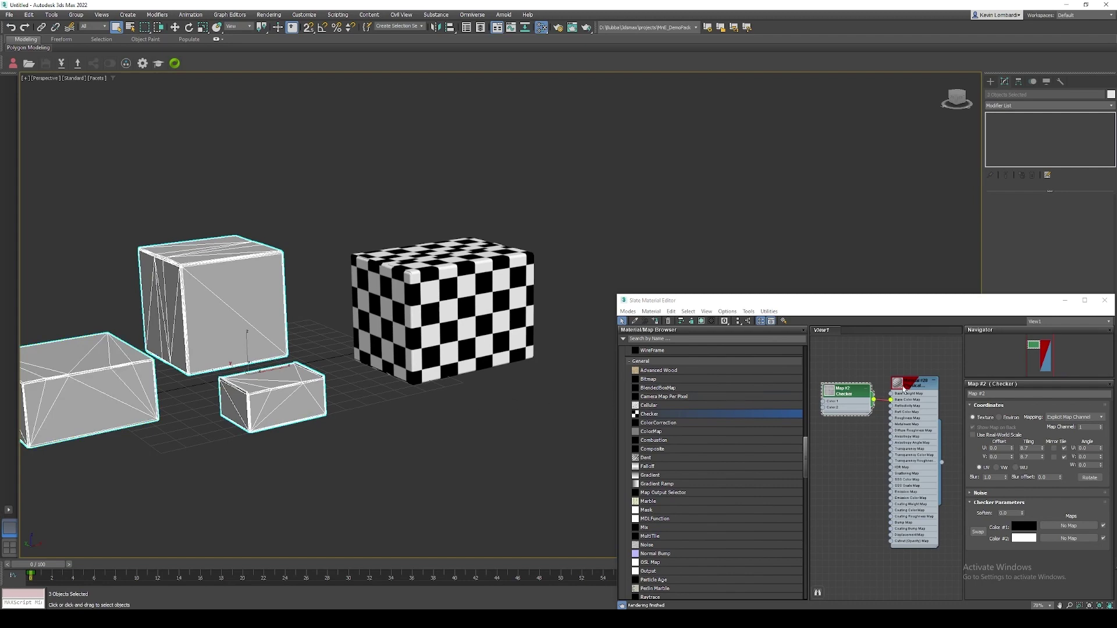
pyautogui.rightClick(905, 389)
pyautogui.click(931, 398)
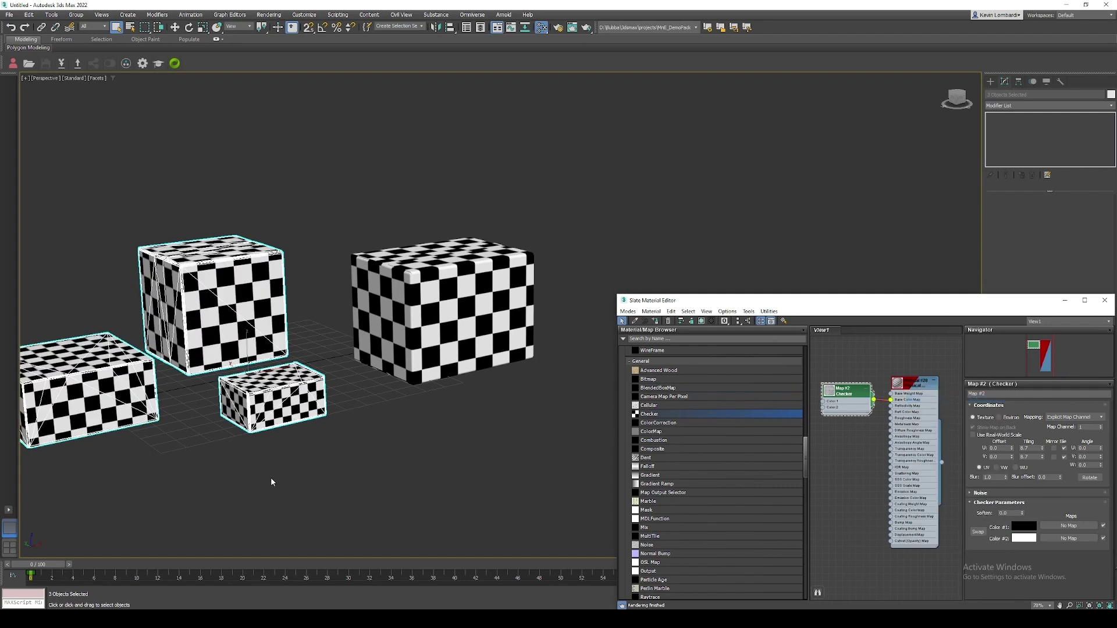
pyautogui.moveTo(271, 482); pyautogui.dragTo(360, 433, button='middle')
pyautogui.keyDown('alt'); pyautogui.moveTo(419, 406); pyautogui.dragTo(422, 430, button='middle'); pyautogui.keyUp('alt')
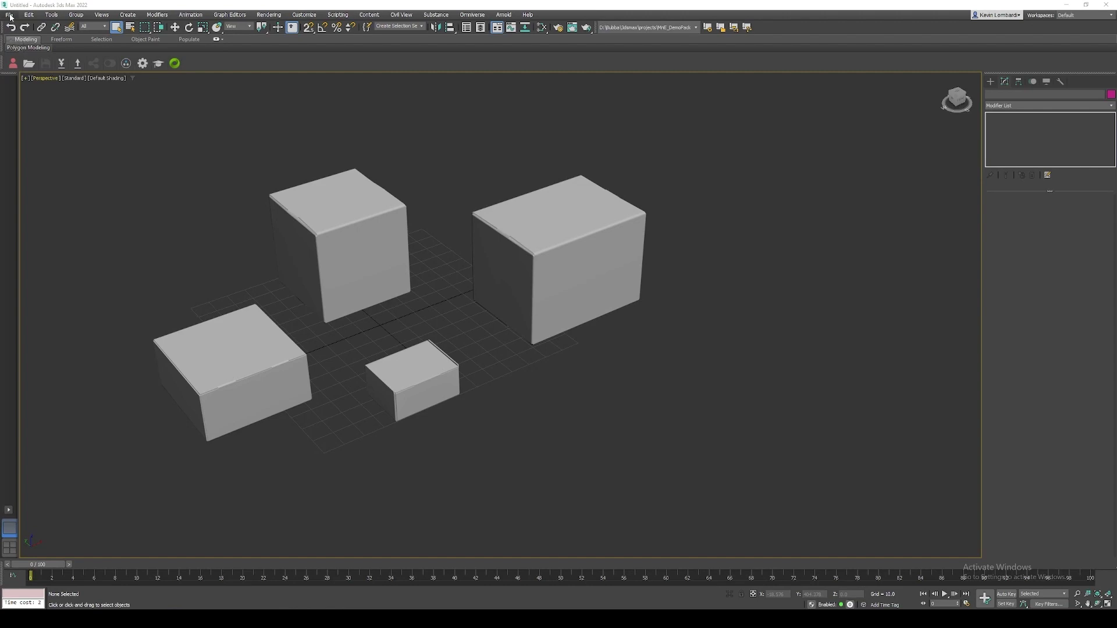
# Export the whole box scene as FBX over the existing Substance_Export.fbx in the SM_Cardbox_A_4 folder, keeping the current FBX export options.
pyautogui.moveTo(252, 231); pyautogui.dragTo(254, 227, button='middle')
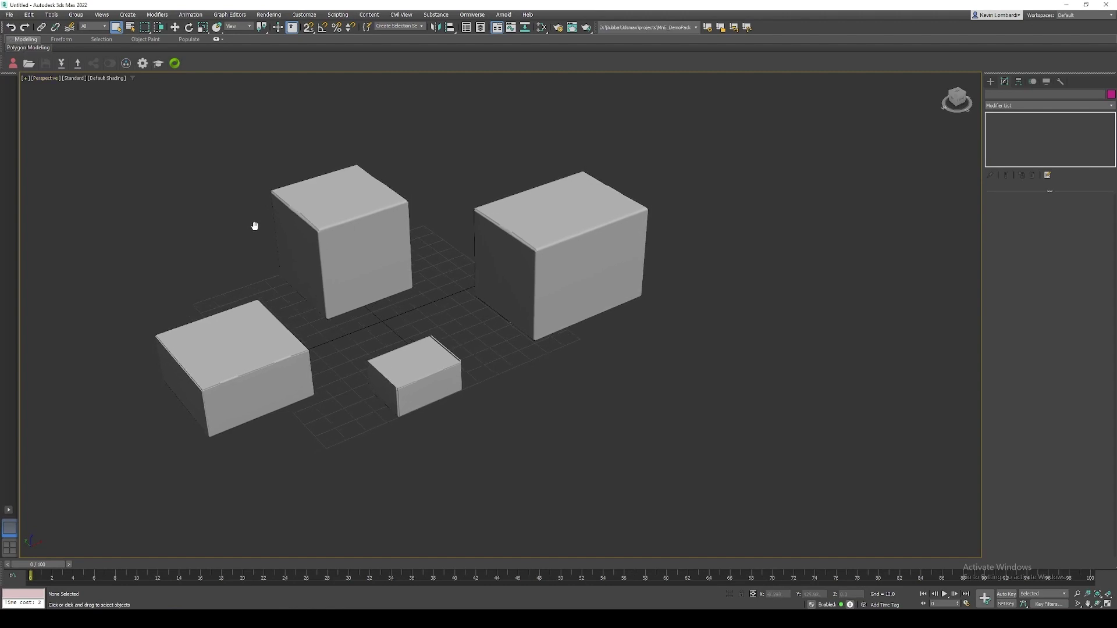
pyautogui.click(10, 15)
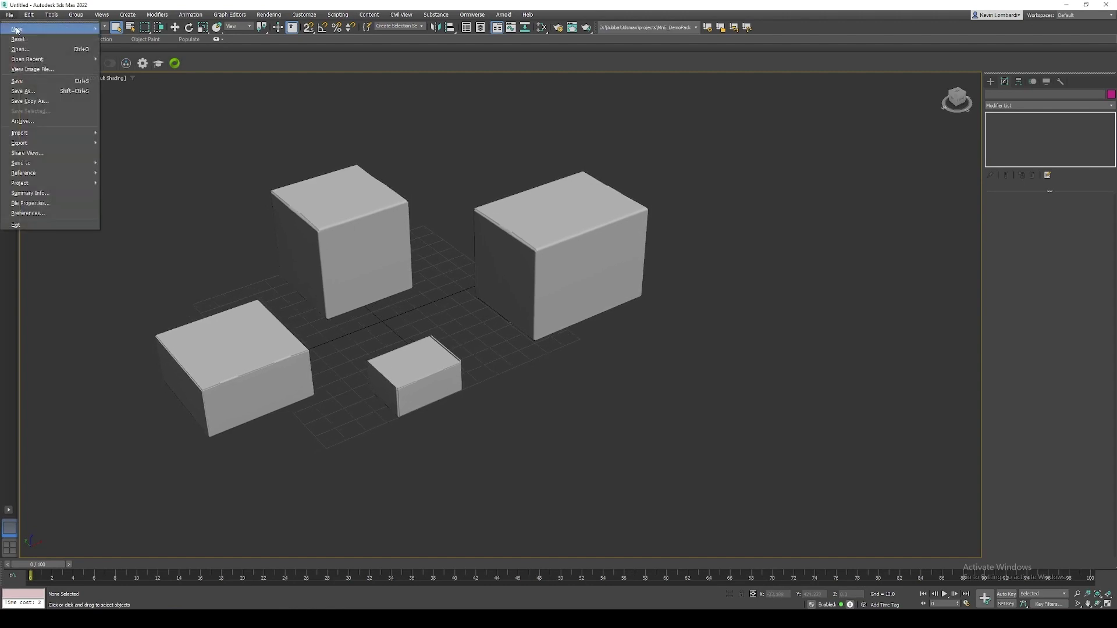
pyautogui.moveTo(33, 145)
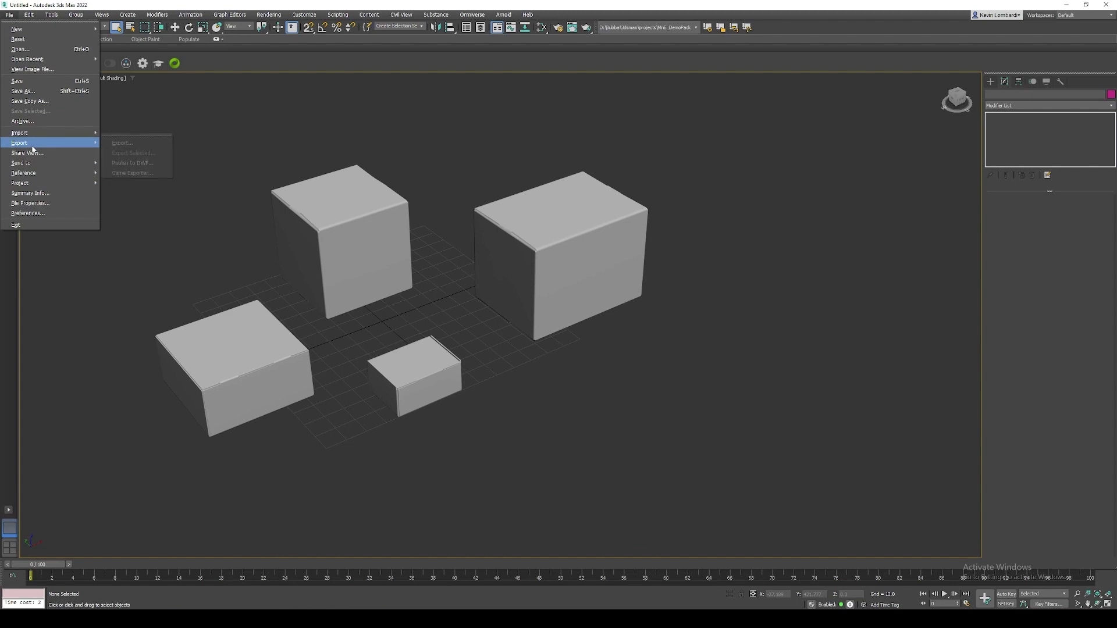
pyautogui.click(121, 143)
pyautogui.click(82, 93)
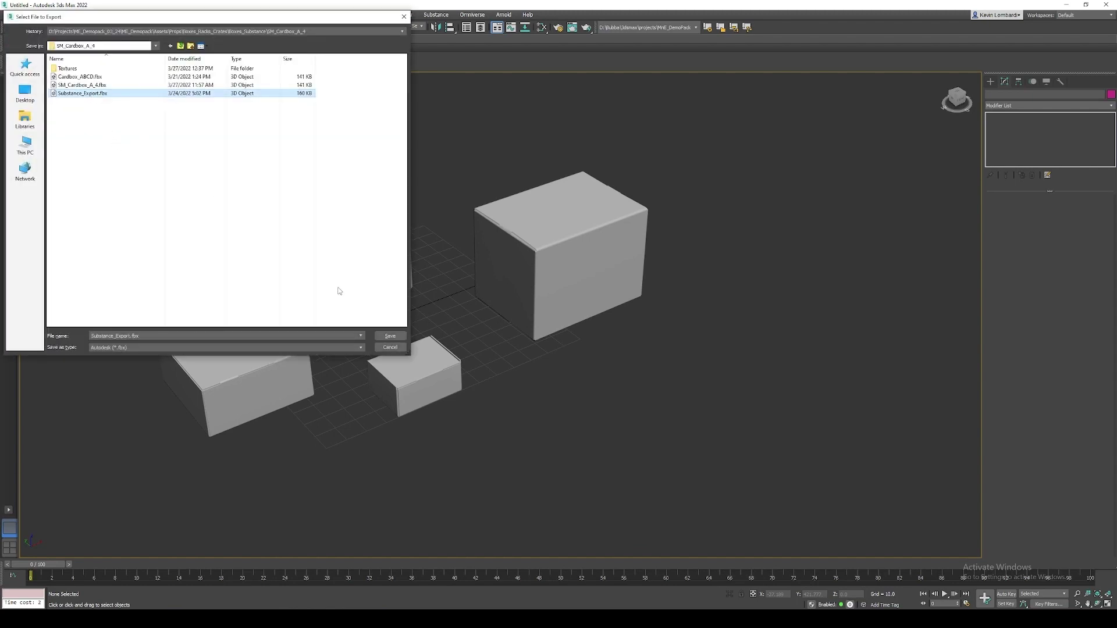
pyautogui.click(389, 337)
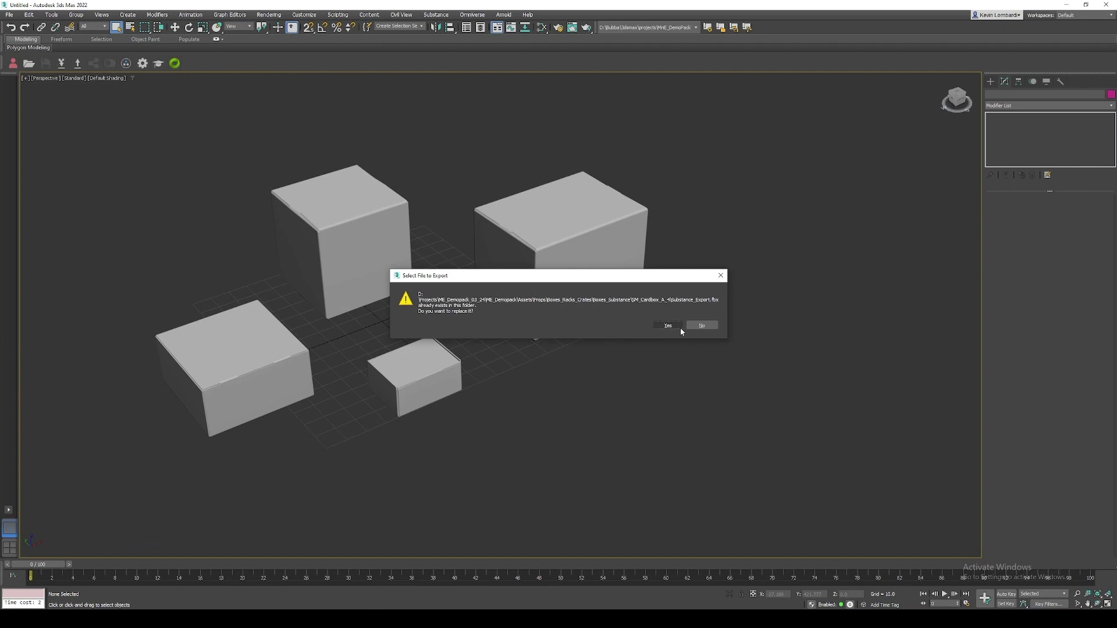
pyautogui.click(668, 325)
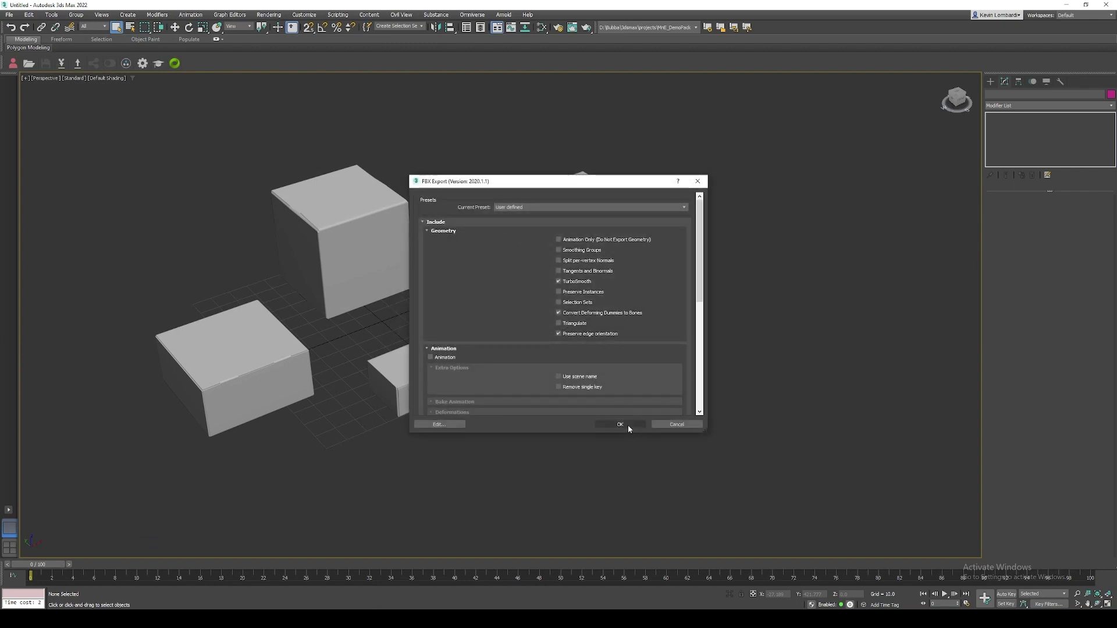
pyautogui.click(621, 424)
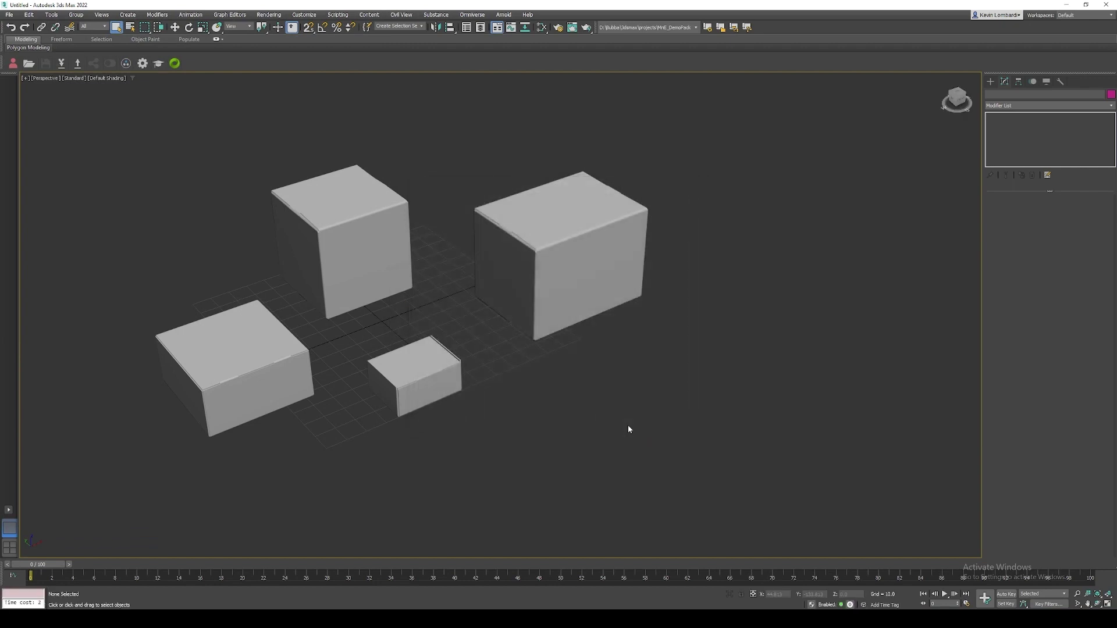
# Sign in to the ov-devrel Omniverse server.
pyautogui.moveTo(605, 416)
pyautogui.mouseDown(button='middle')
pyautogui.moveTo(597, 413)
pyautogui.moveTo(609, 412)
pyautogui.mouseUp(button='middle')
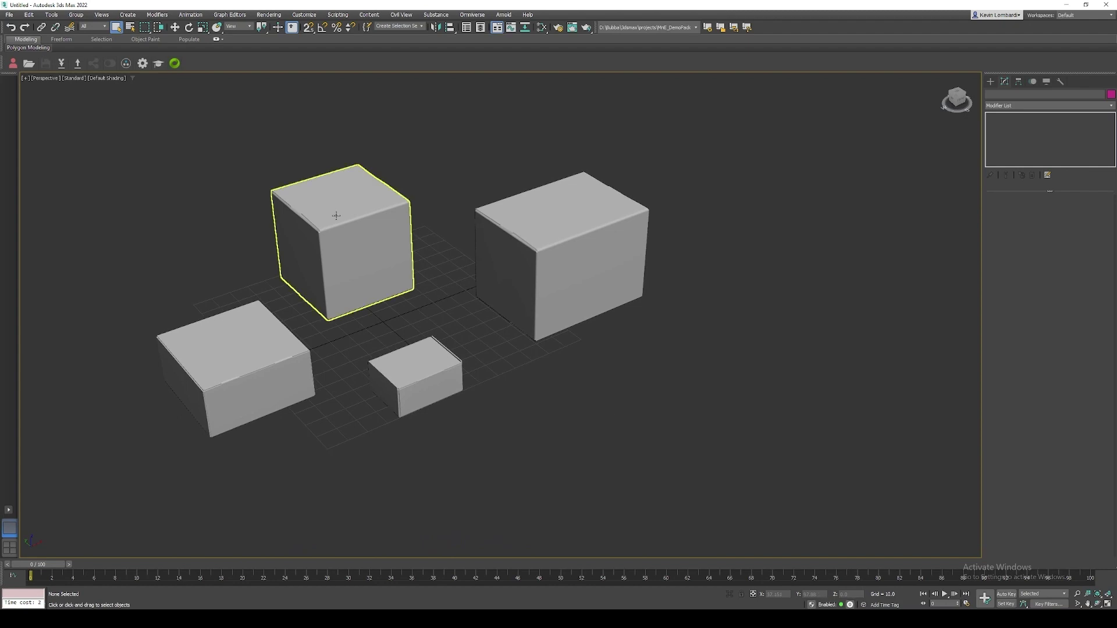
pyautogui.click(12, 64)
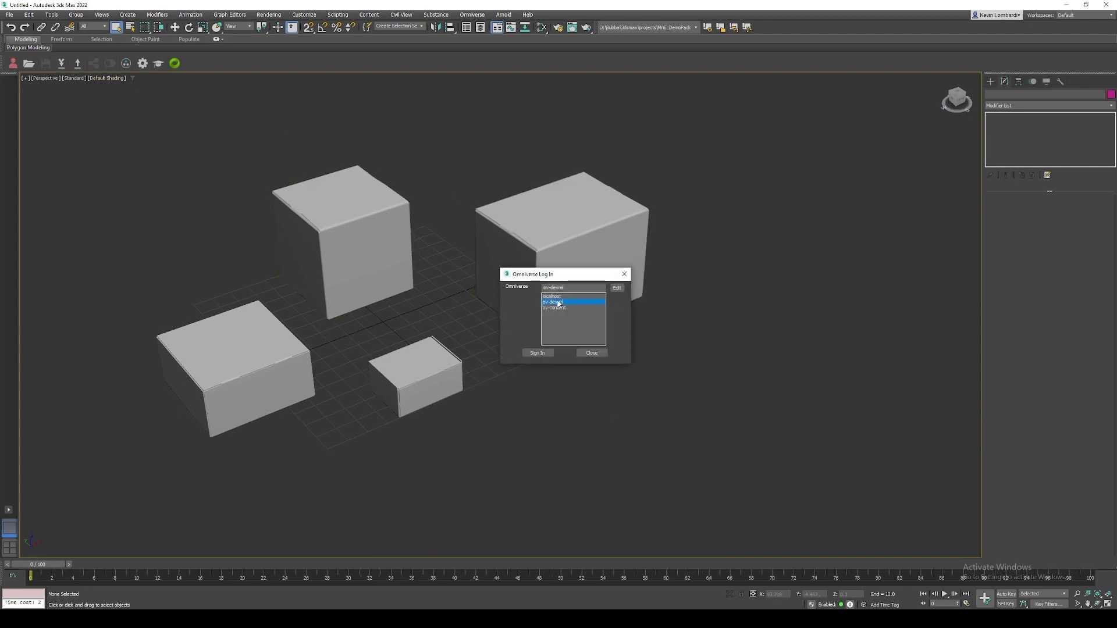
pyautogui.click(538, 354)
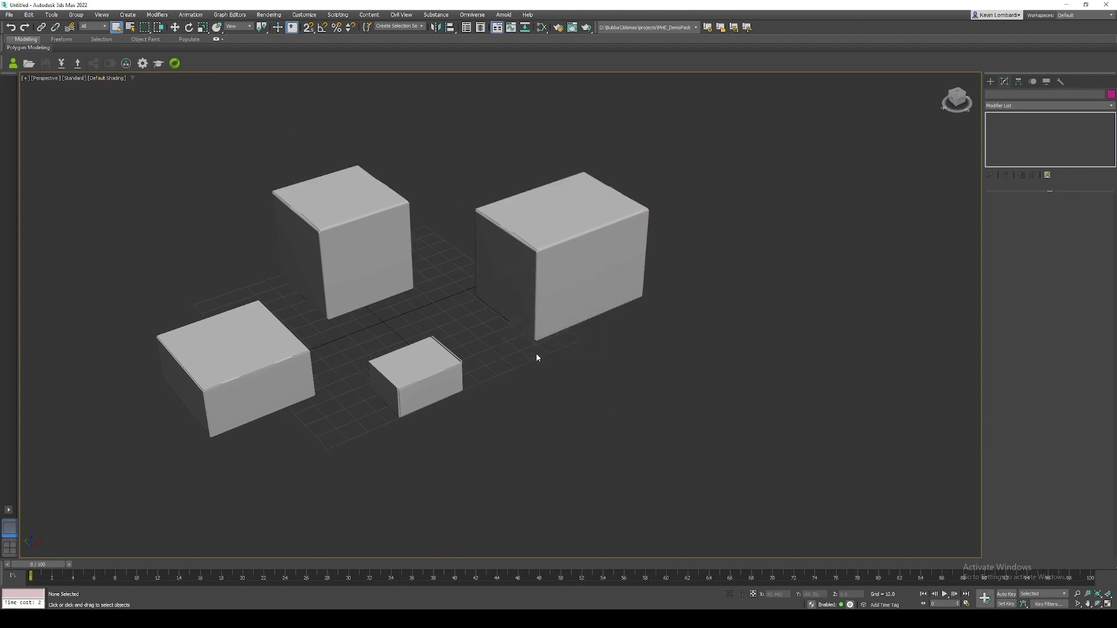
# Export to Omniverse with Selection set to Export Selected, using the existing Substance_Export.usd in the Pallet_Variants folder as the target file.
pyautogui.click(78, 65)
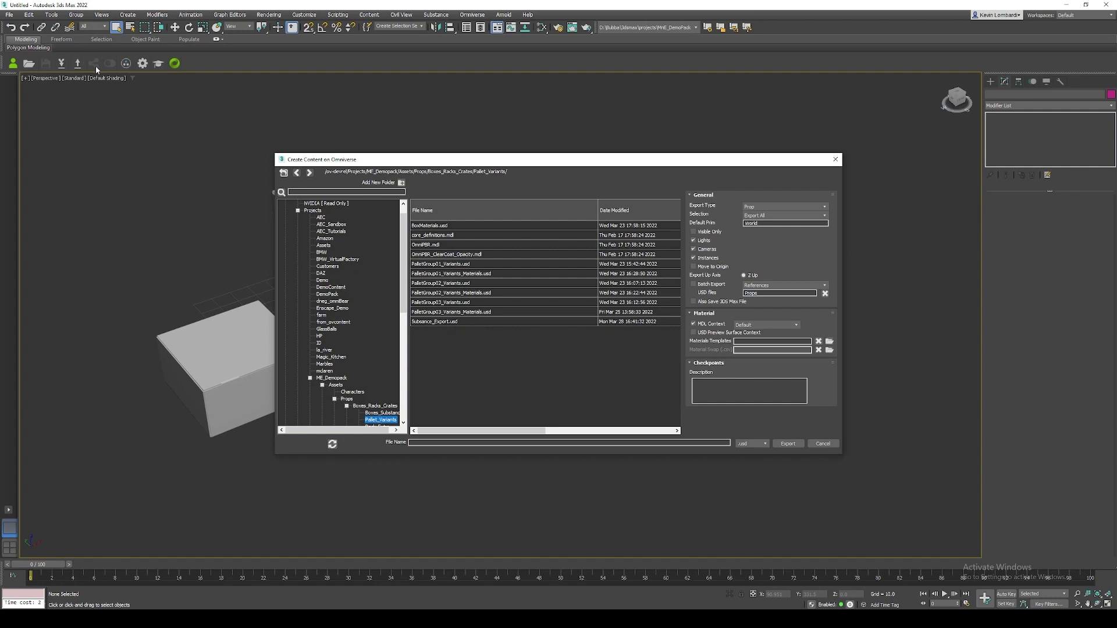
pyautogui.click(783, 214)
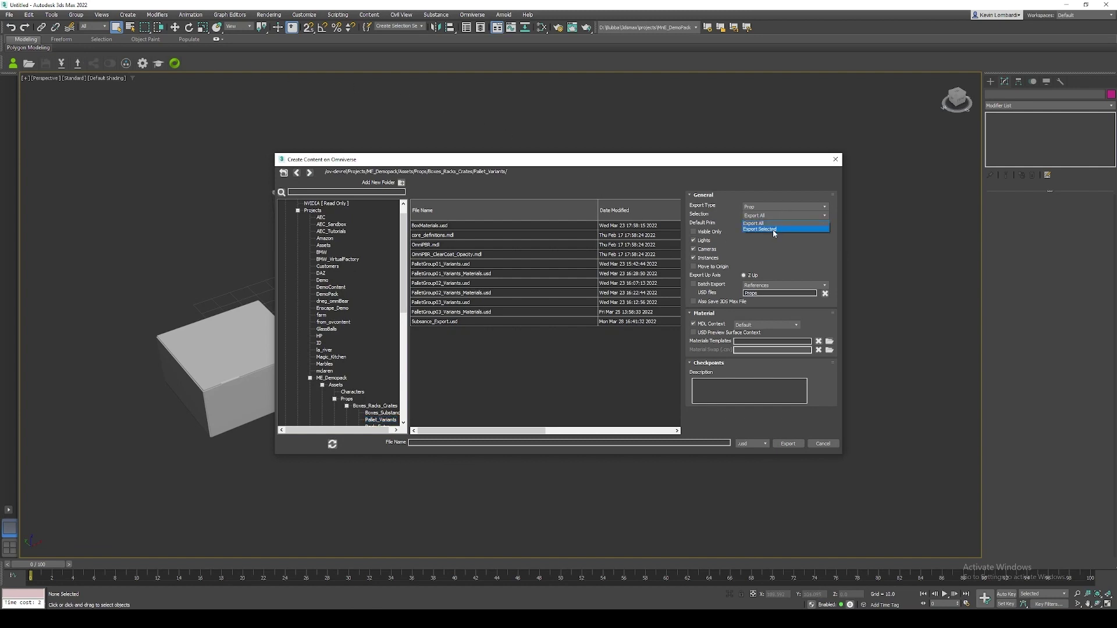
pyautogui.click(774, 230)
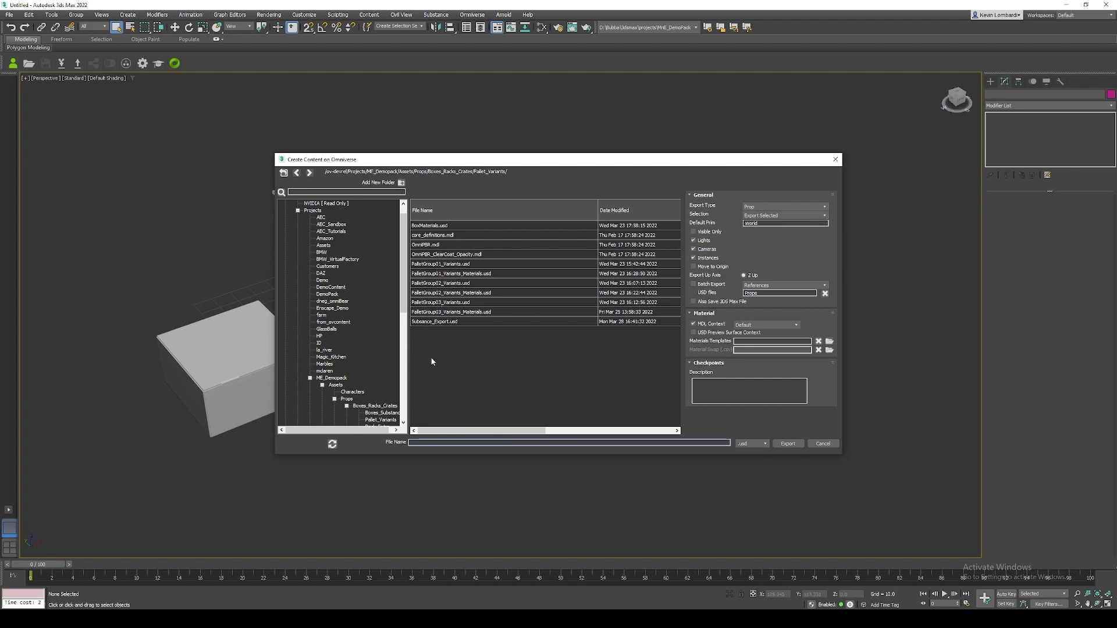
pyautogui.click(437, 324)
pyautogui.click(786, 445)
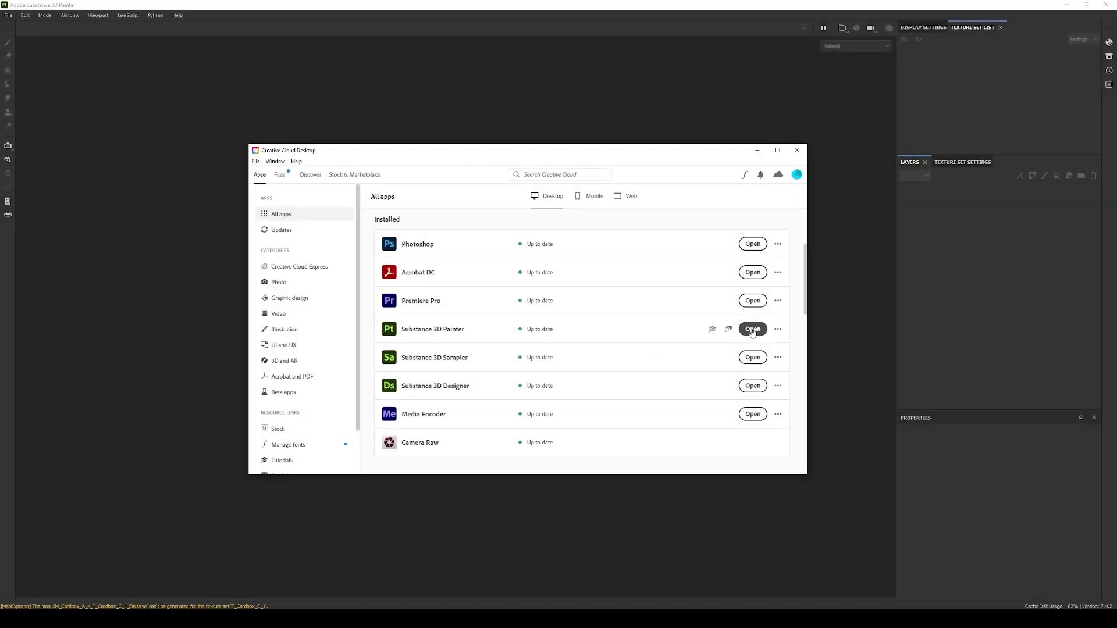
# Launch Substance 3D Painter from Creative Cloud, minimise the launcher, and open the project Substance_Start.spp from the Boxes_Substance folder.
pyautogui.click(752, 329)
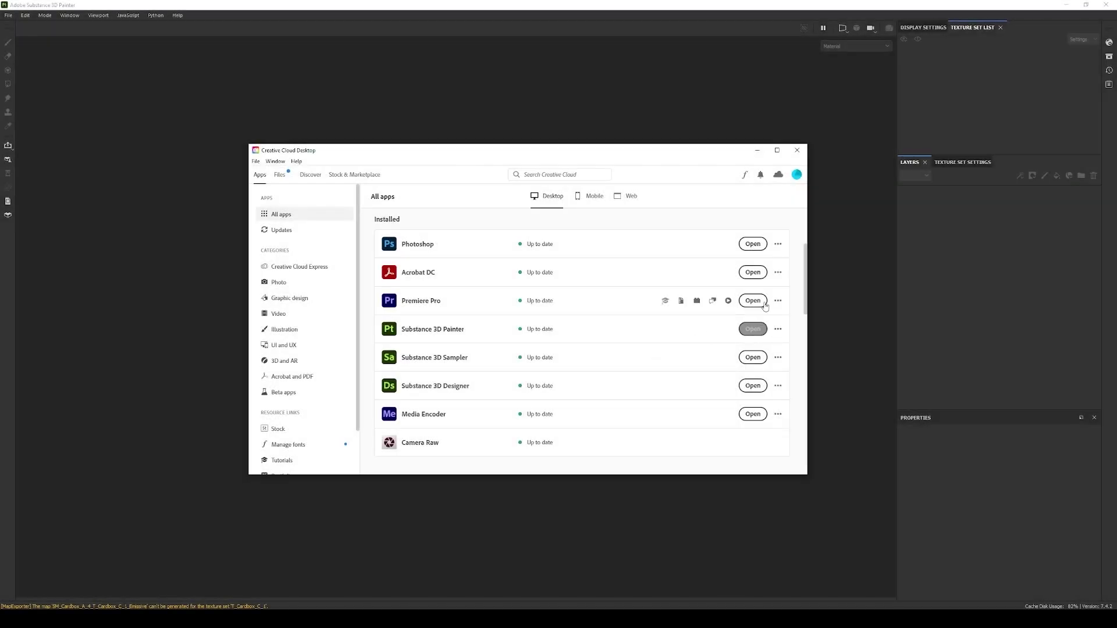
pyautogui.click(757, 150)
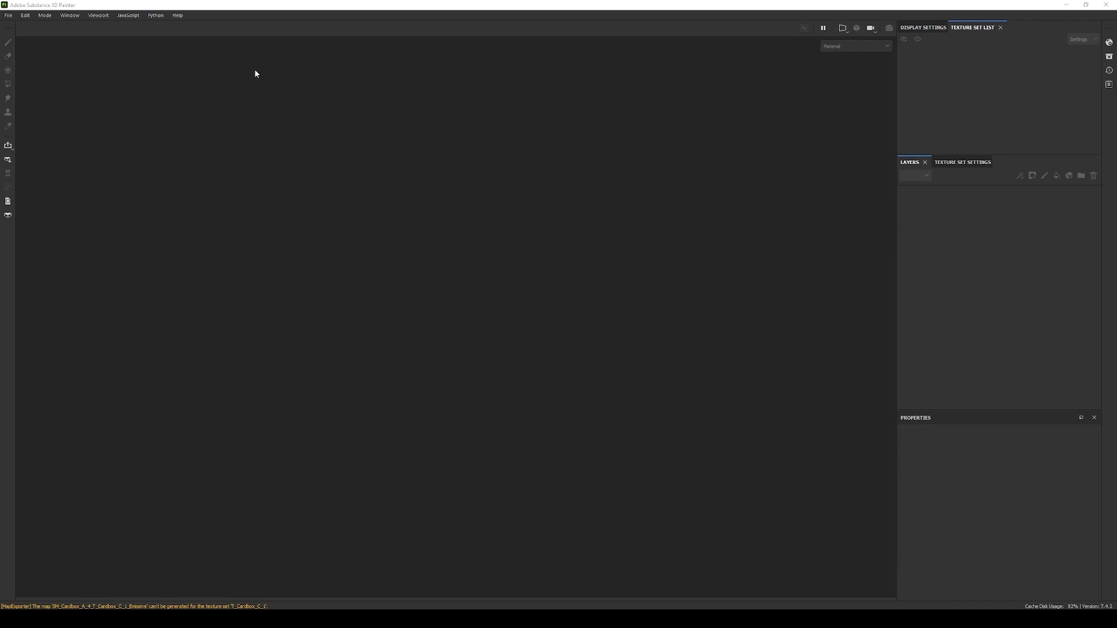
pyautogui.click(8, 15)
pyautogui.click(22, 32)
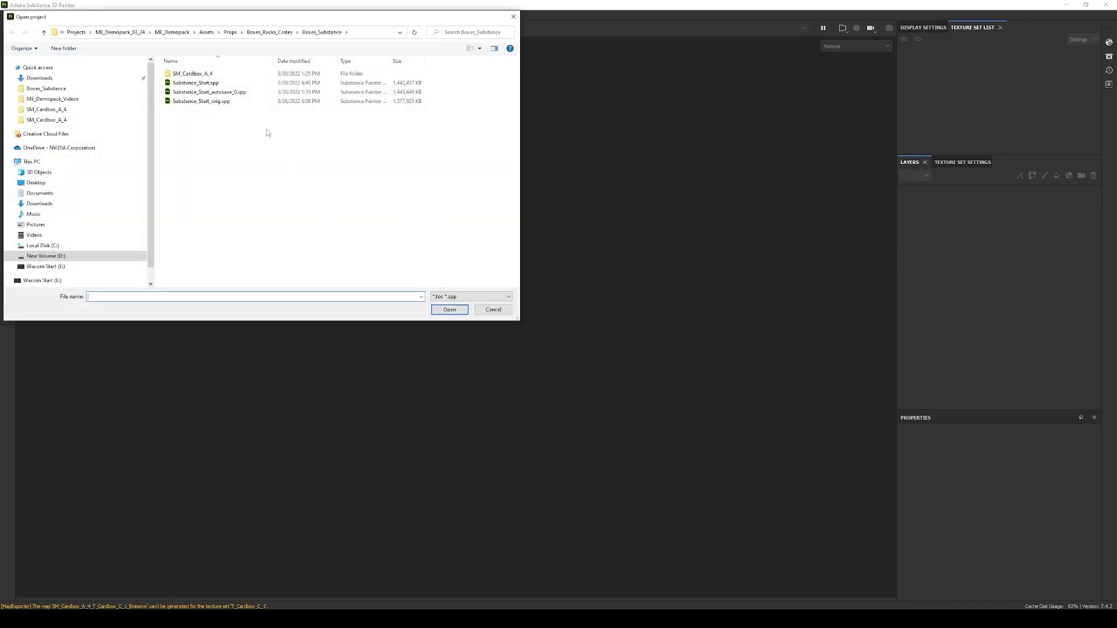
pyautogui.click(194, 83)
pyautogui.click(450, 310)
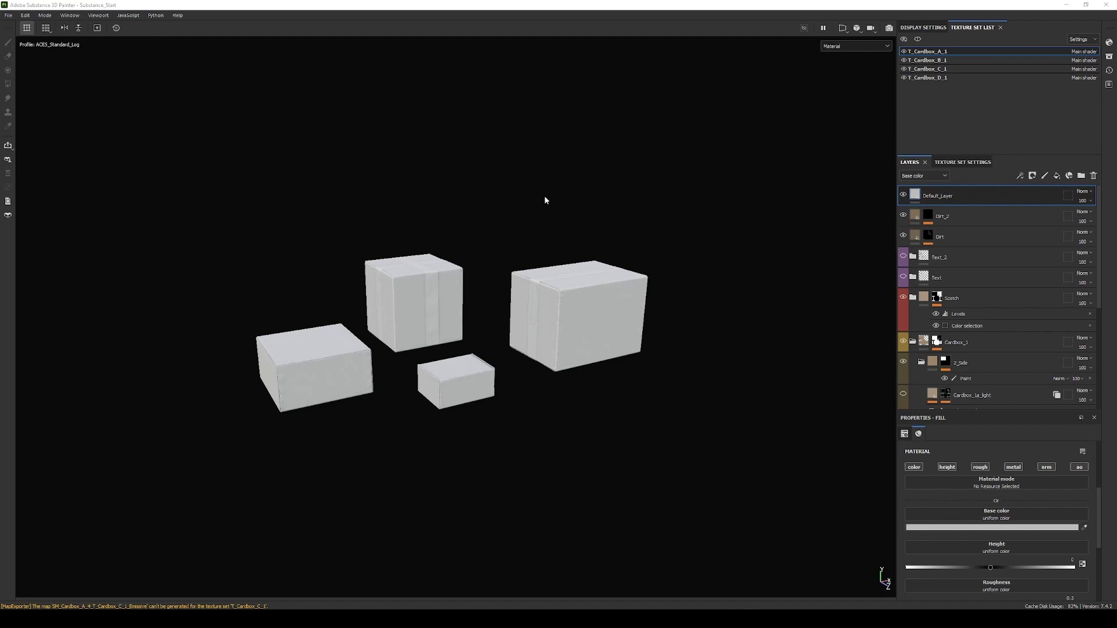
# Enable the Omniverse-Connector plugin and show its settings view below the boxes.
pyautogui.scroll(5, 495, 297)
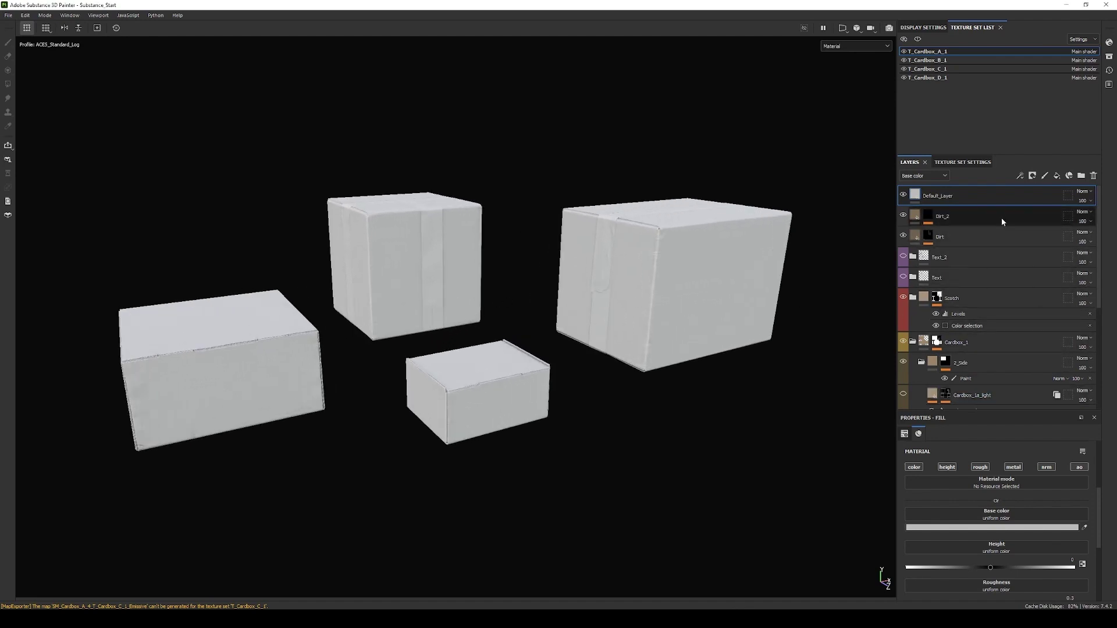
pyautogui.keyDown('alt'); pyautogui.moveTo(544, 379); pyautogui.dragTo(541, 274, button='middle'); pyautogui.keyUp('alt')
pyautogui.keyDown('alt'); pyautogui.moveTo(542, 274); pyautogui.dragTo(543, 300); pyautogui.keyUp('alt')
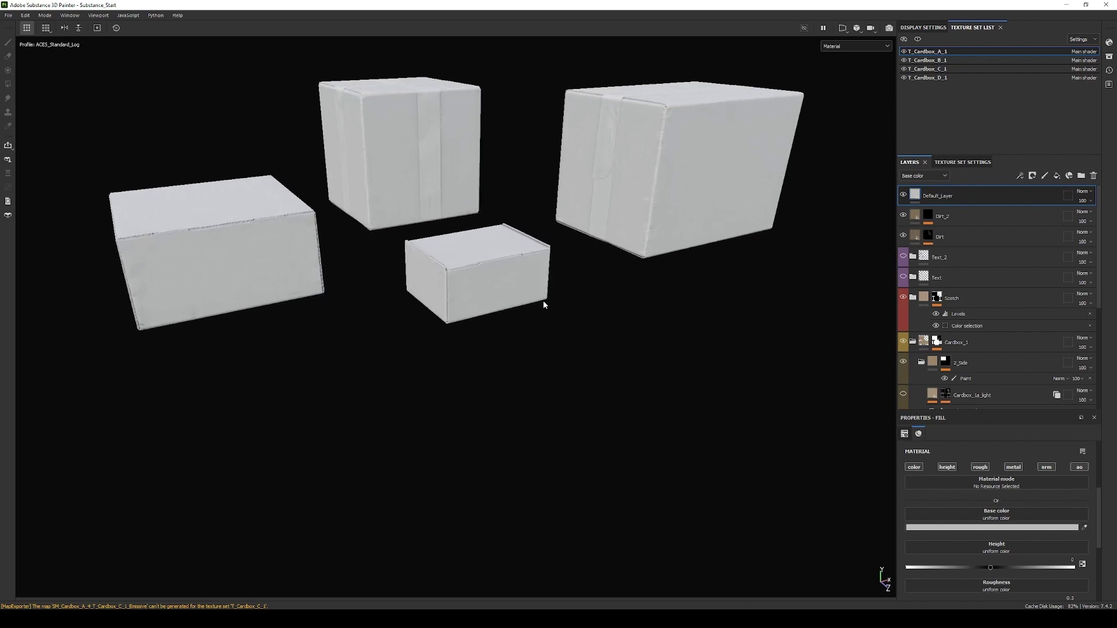
pyautogui.click(124, 16)
pyautogui.moveTo(151, 44)
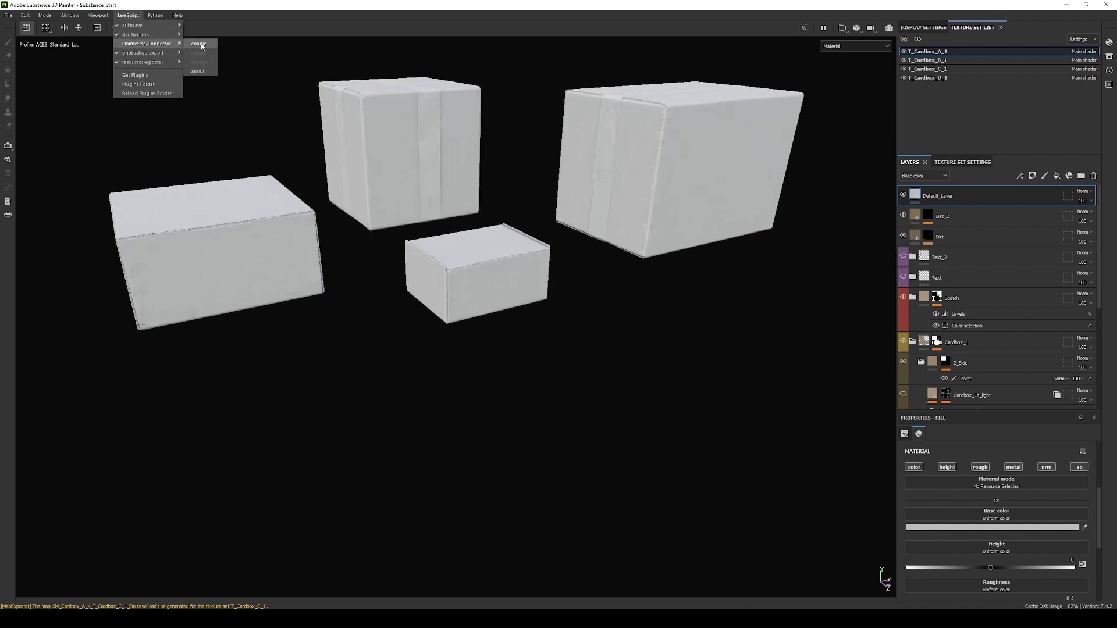
pyautogui.click(200, 44)
pyautogui.click(70, 16)
pyautogui.moveTo(88, 25)
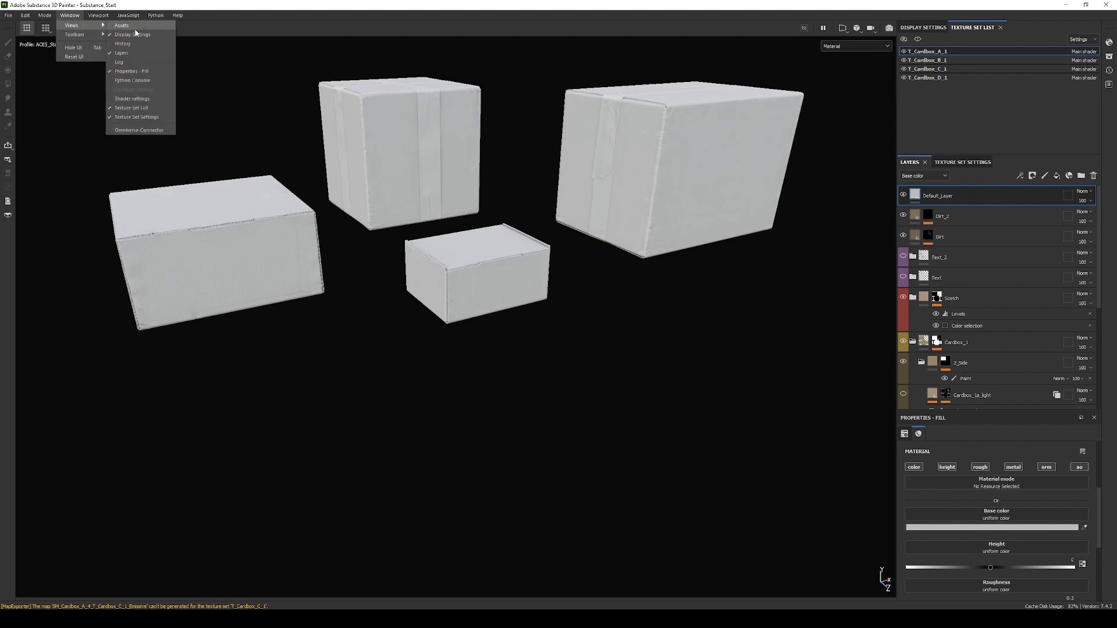
pyautogui.click(139, 130)
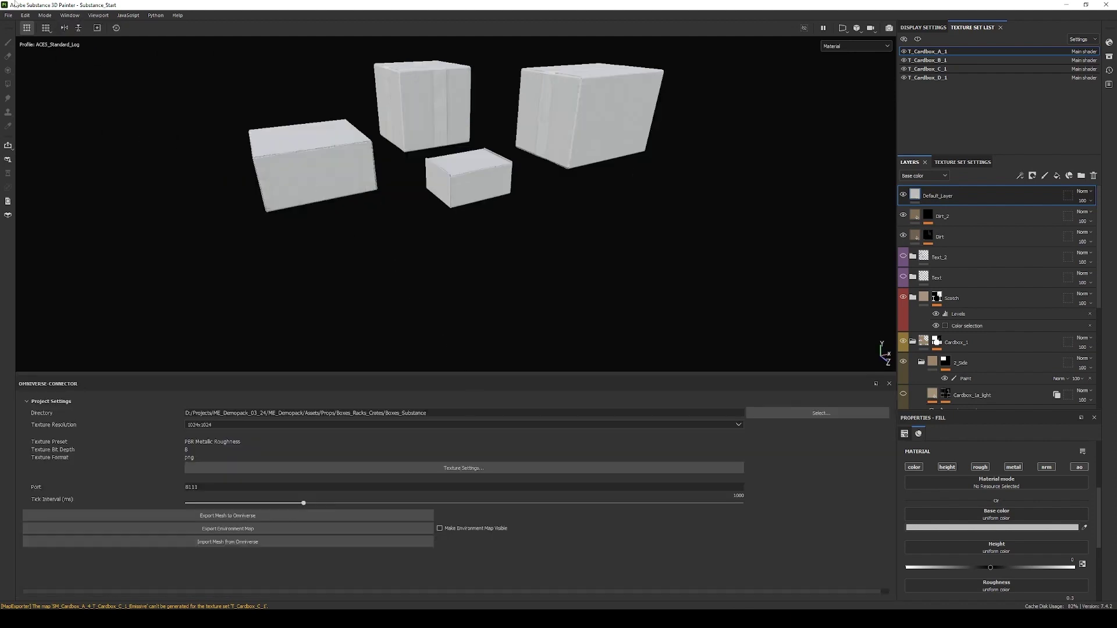
# Set the project's mesh file to SM_Cardbox_A_4.fbx in the project configuration, keeping the DirectX normal map format and preserved stroke positions.
pyautogui.click(26, 17)
pyautogui.click(34, 44)
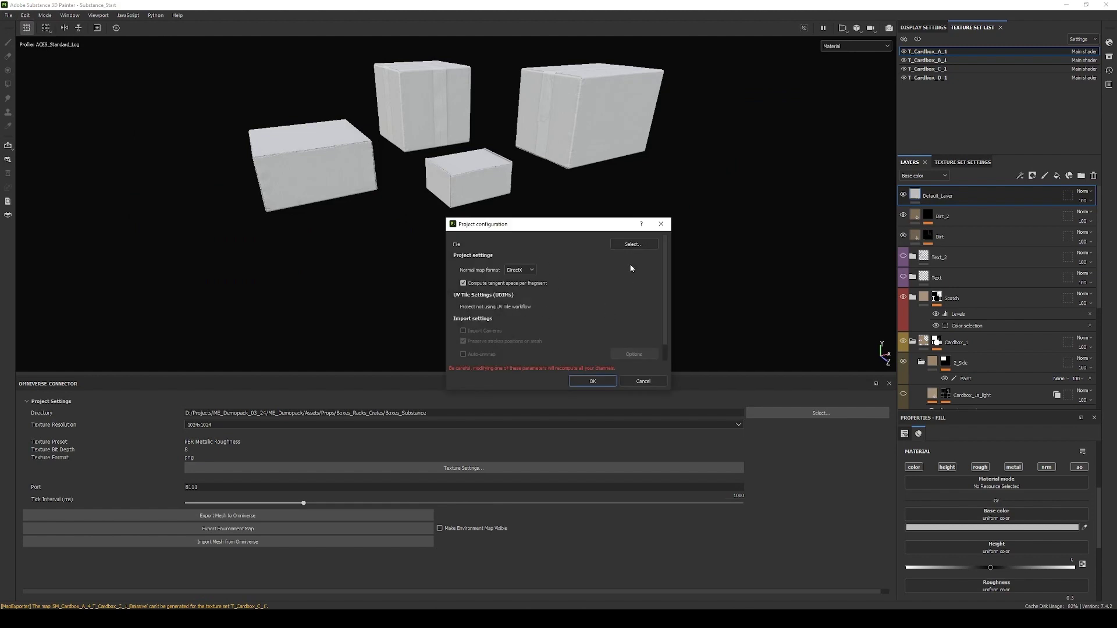
pyautogui.click(634, 244)
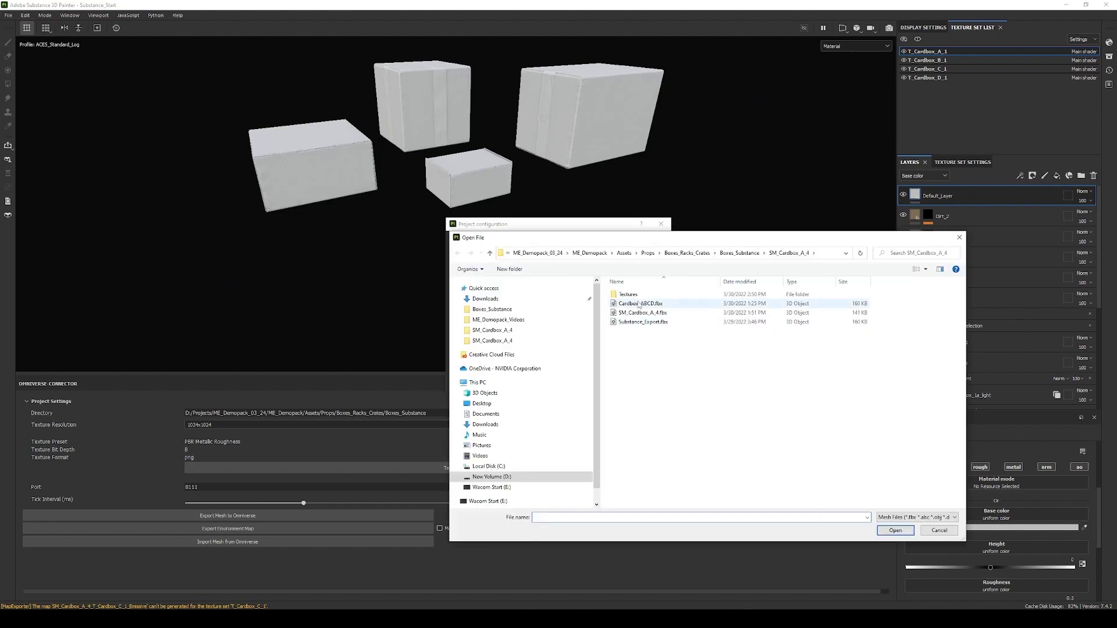
pyautogui.doubleClick(642, 312)
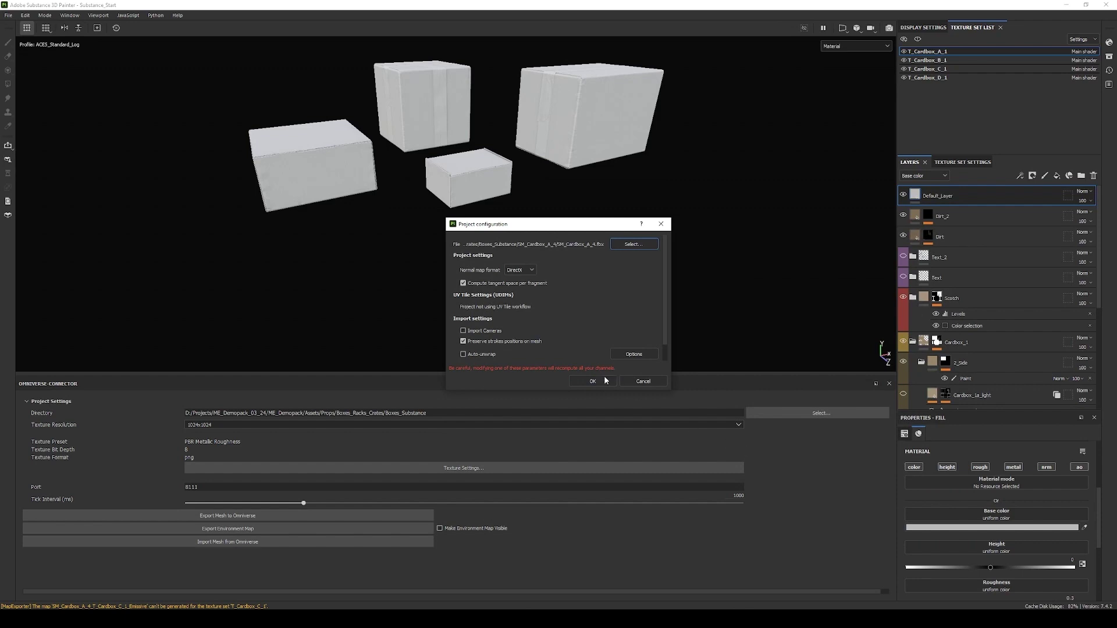
pyautogui.click(596, 380)
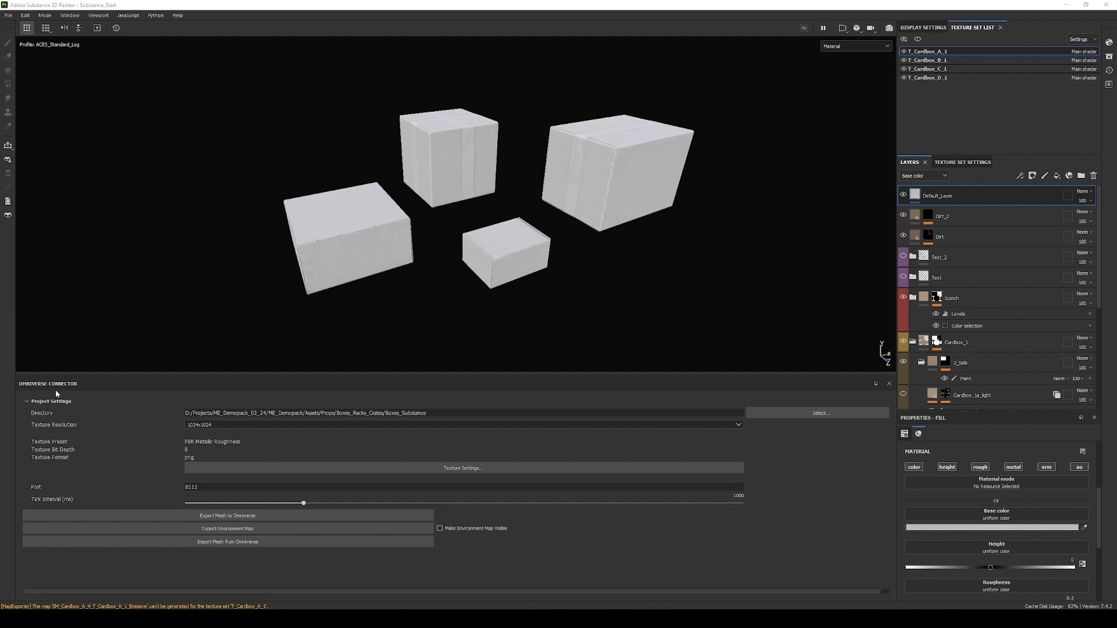
# Check the Omniverse connector's project directory and keep the texture resolution at 1024x1024.
pyautogui.click(188, 414)
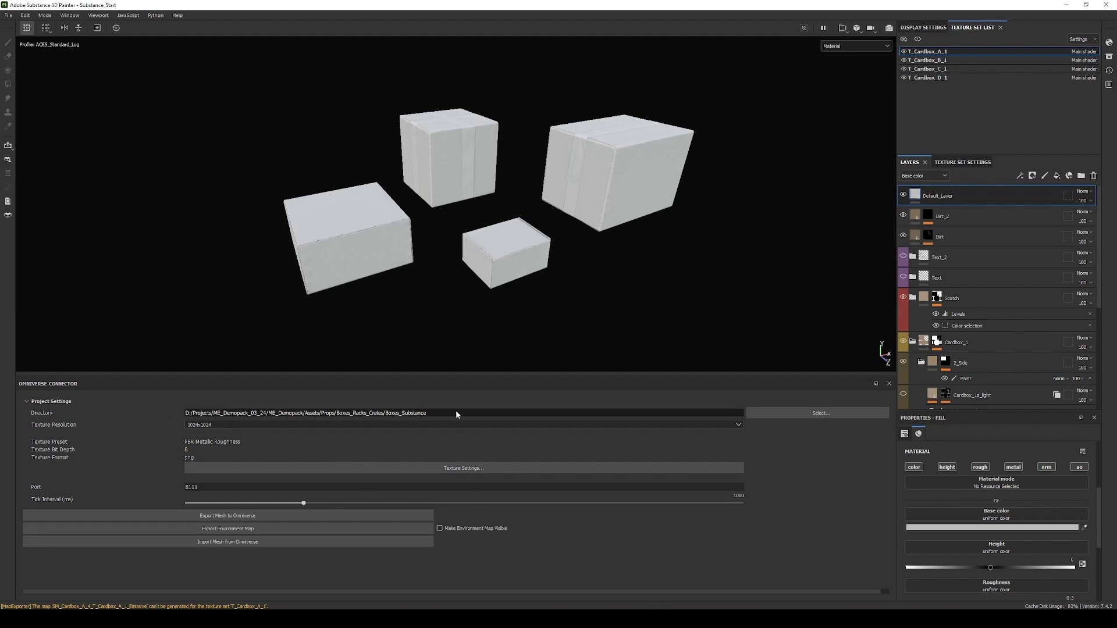
pyautogui.moveTo(456, 410); pyautogui.dragTo(171, 416)
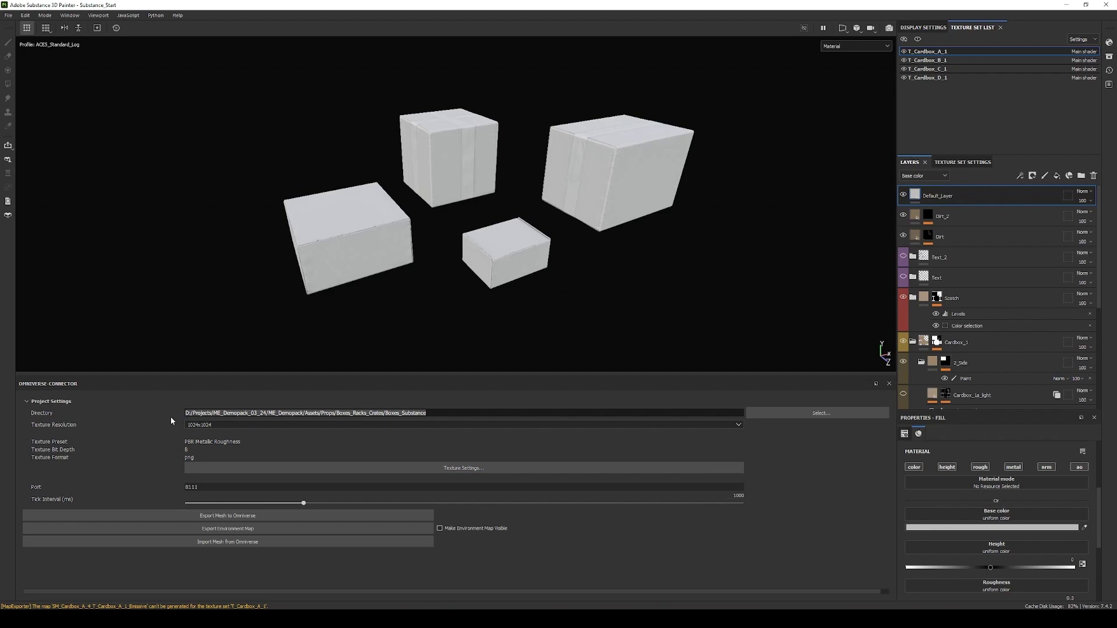
pyautogui.click(205, 425)
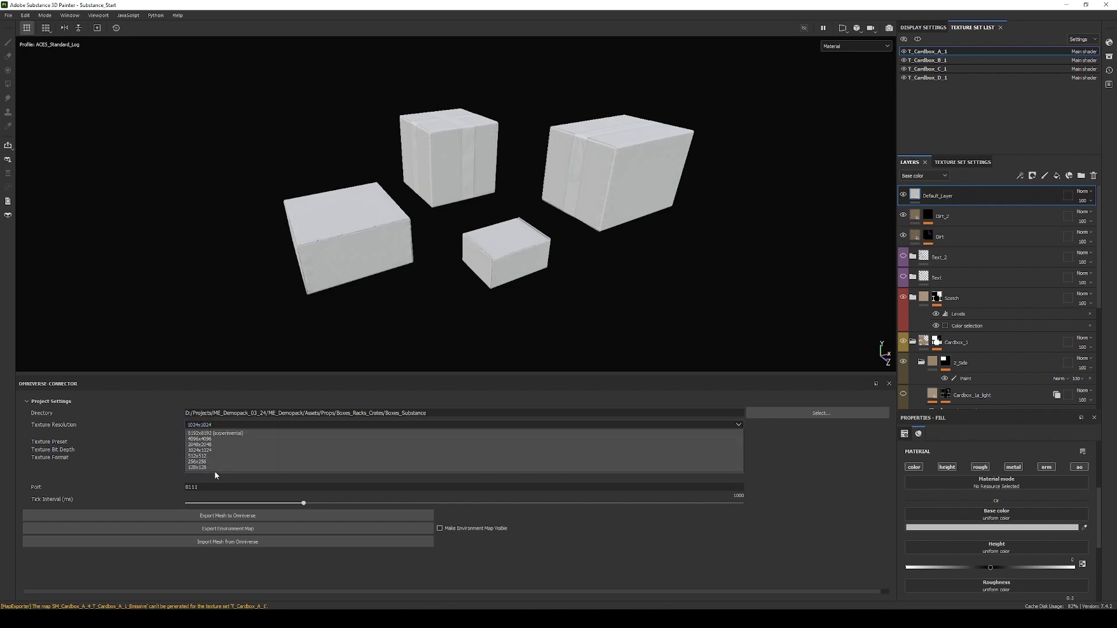
pyautogui.click(210, 450)
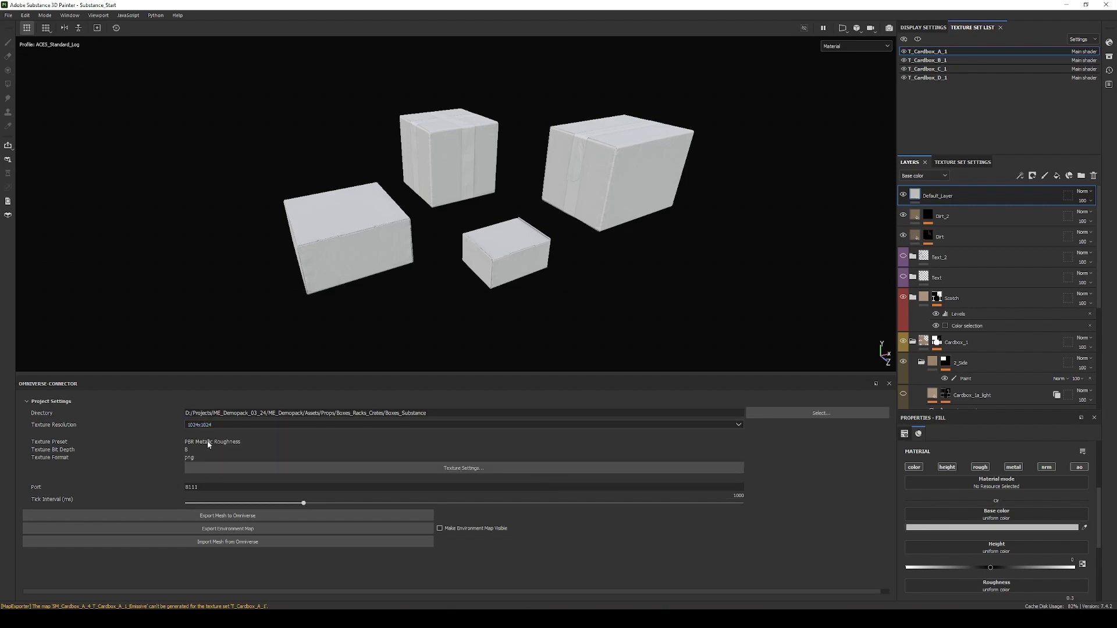
# Review the texture preset, bit depth and format options in the connector's texture settings, leaving without applying changes.
pyautogui.click(402, 466)
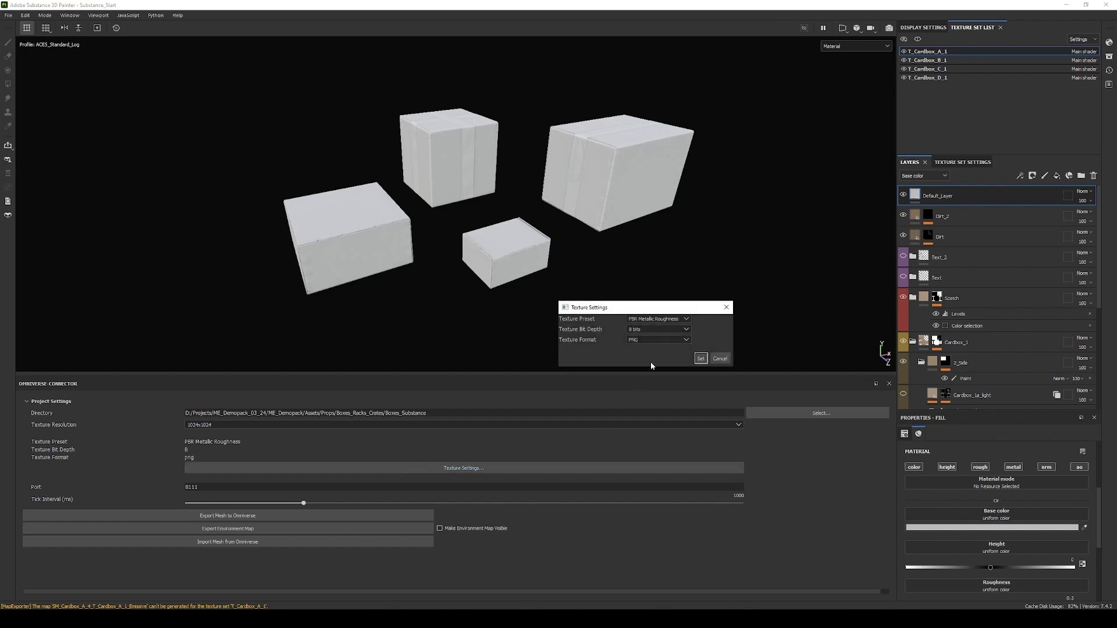
pyautogui.click(656, 318)
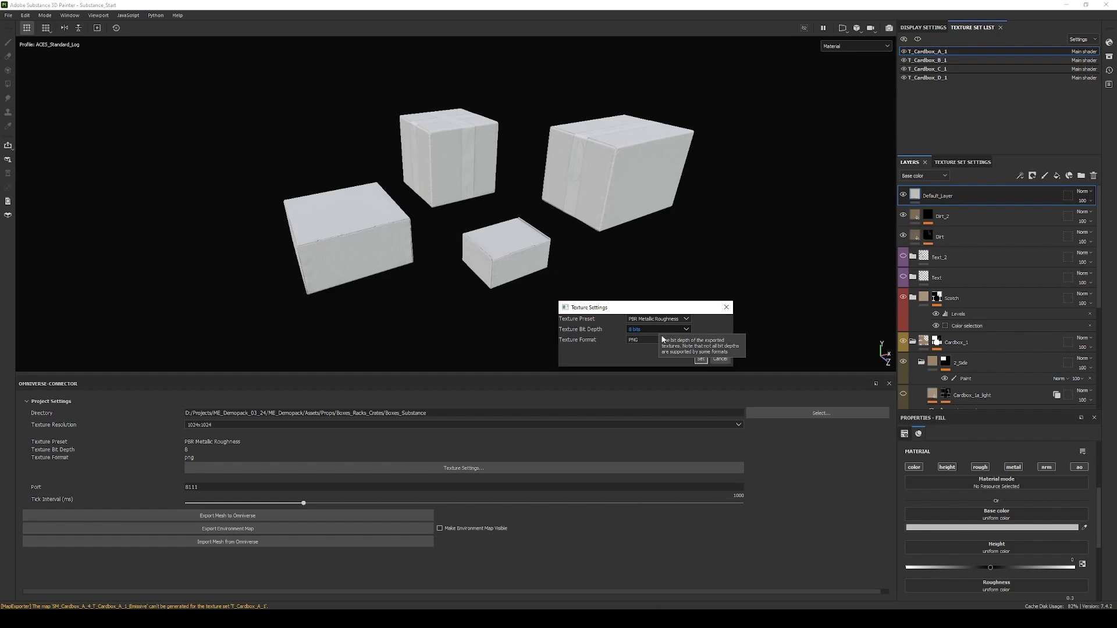
pyautogui.click(657, 327)
pyautogui.click(719, 359)
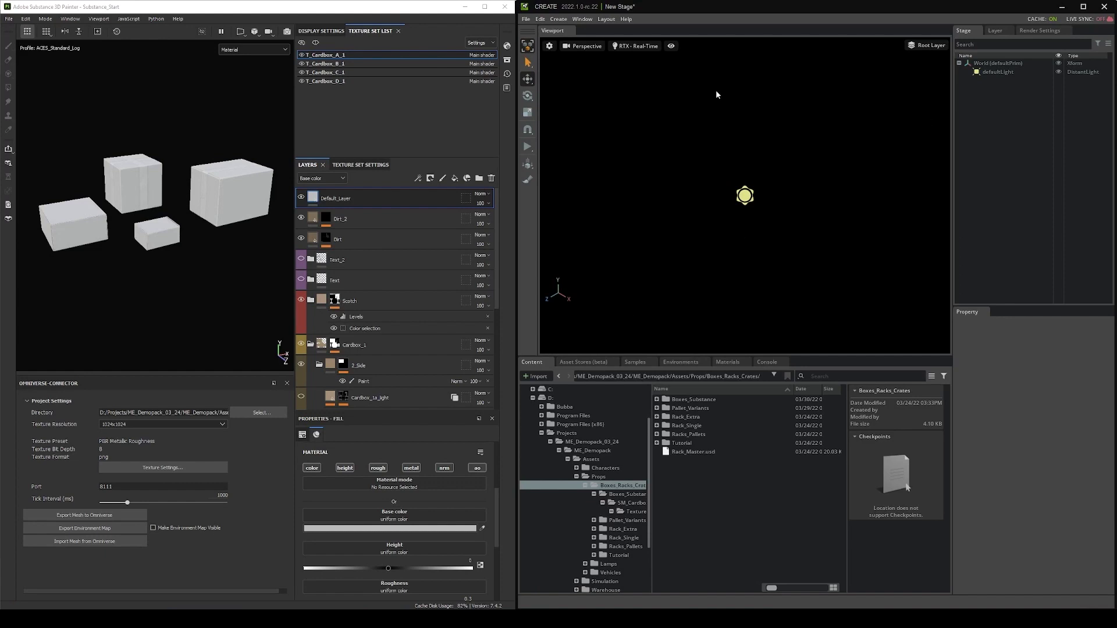
# Switch to Omniverse Create, search the extensions for "paint" and check that the Substance 3D Painter Live Link extension is enabled with autoload.
pyautogui.click(582, 19)
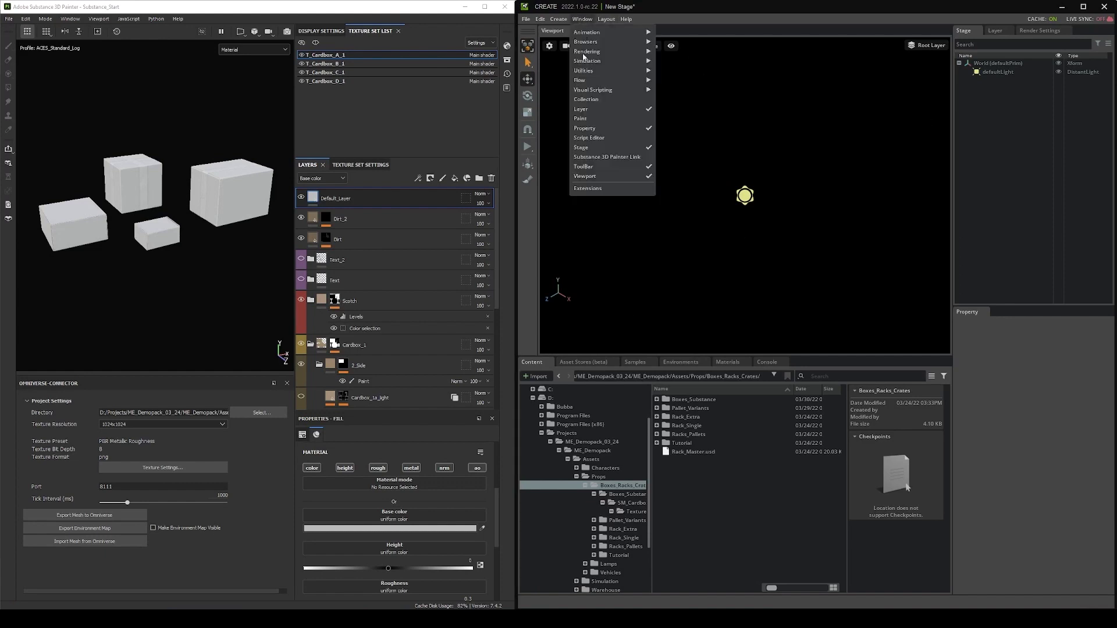
pyautogui.click(587, 189)
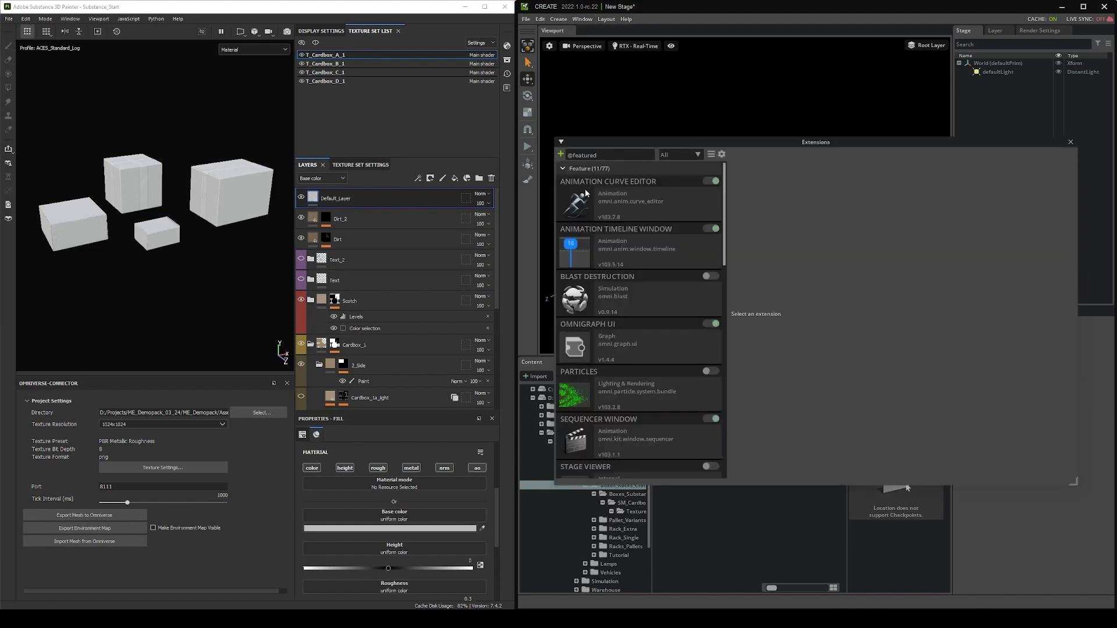
pyautogui.moveTo(606, 154); pyautogui.dragTo(560, 155)
pyautogui.write('paint')
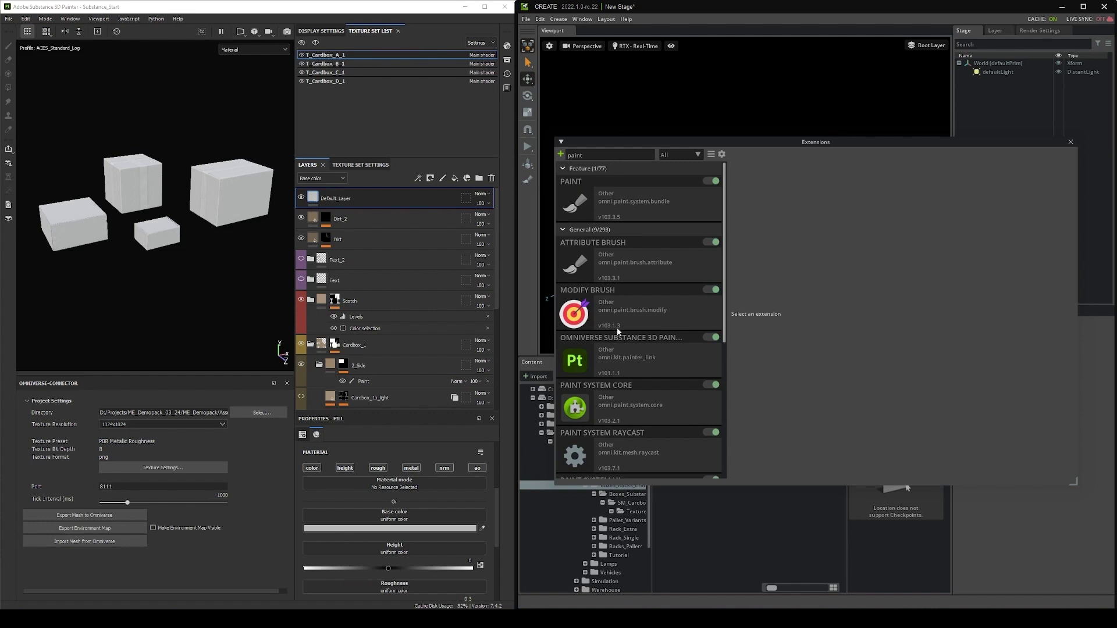
pyautogui.click(613, 337)
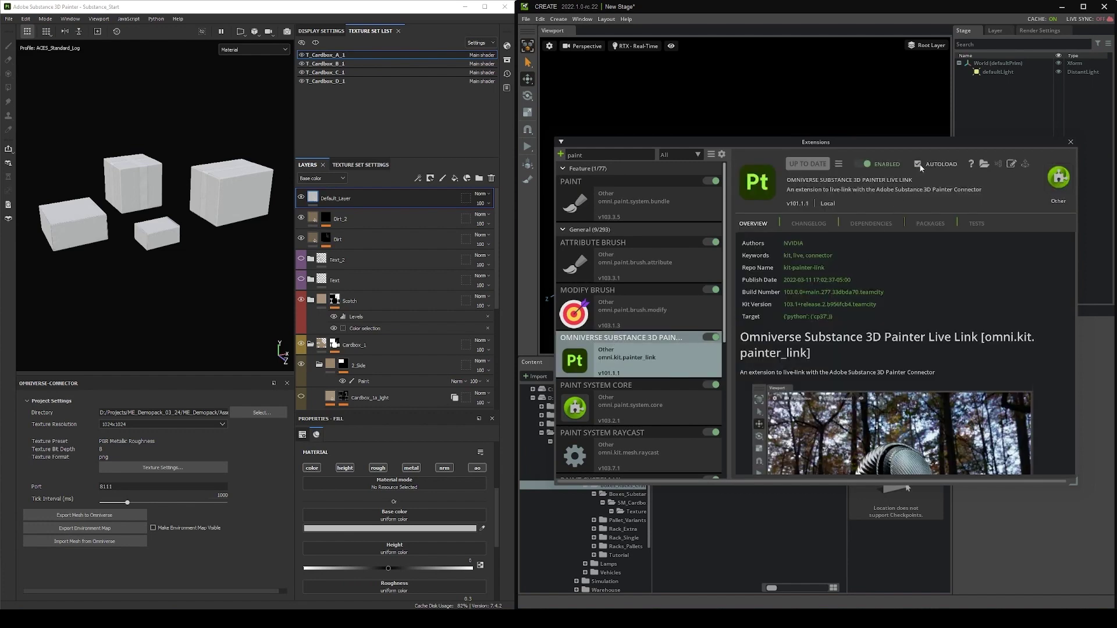
pyautogui.click(1071, 143)
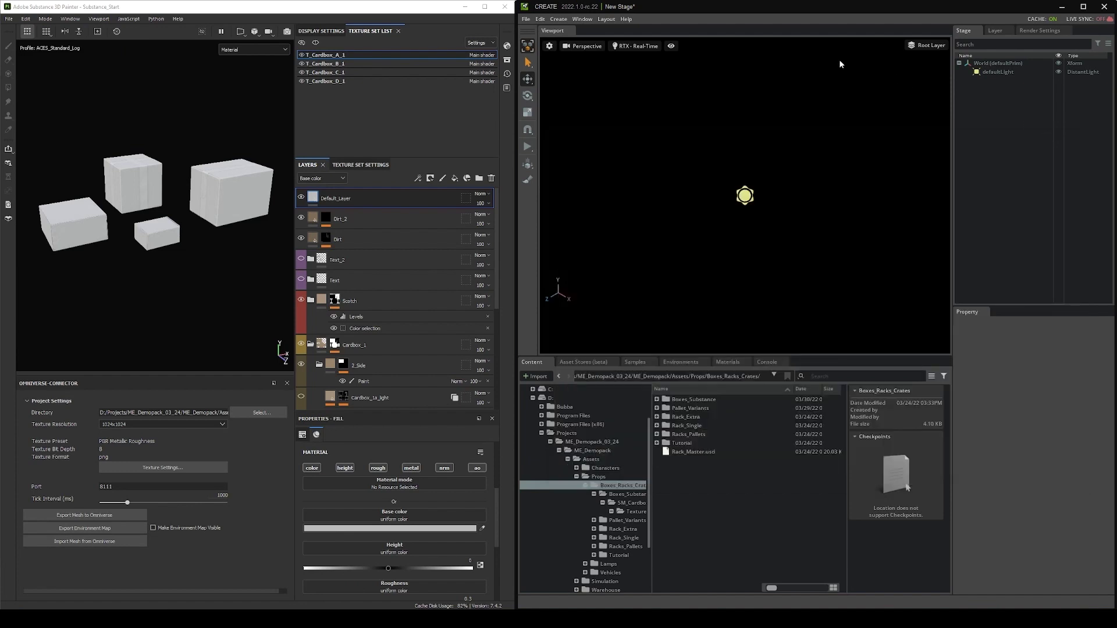
# Show the Substance 3D Painter Link settings in Create and check the Nucleus Painter folder, material options and link port.
pyautogui.click(592, 21)
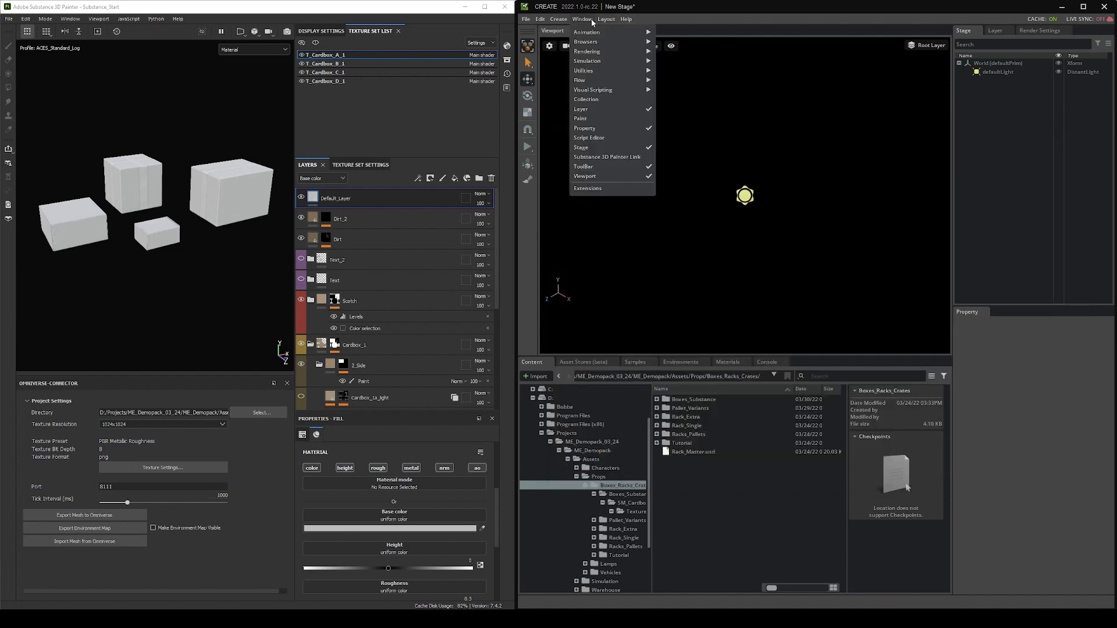
pyautogui.click(608, 157)
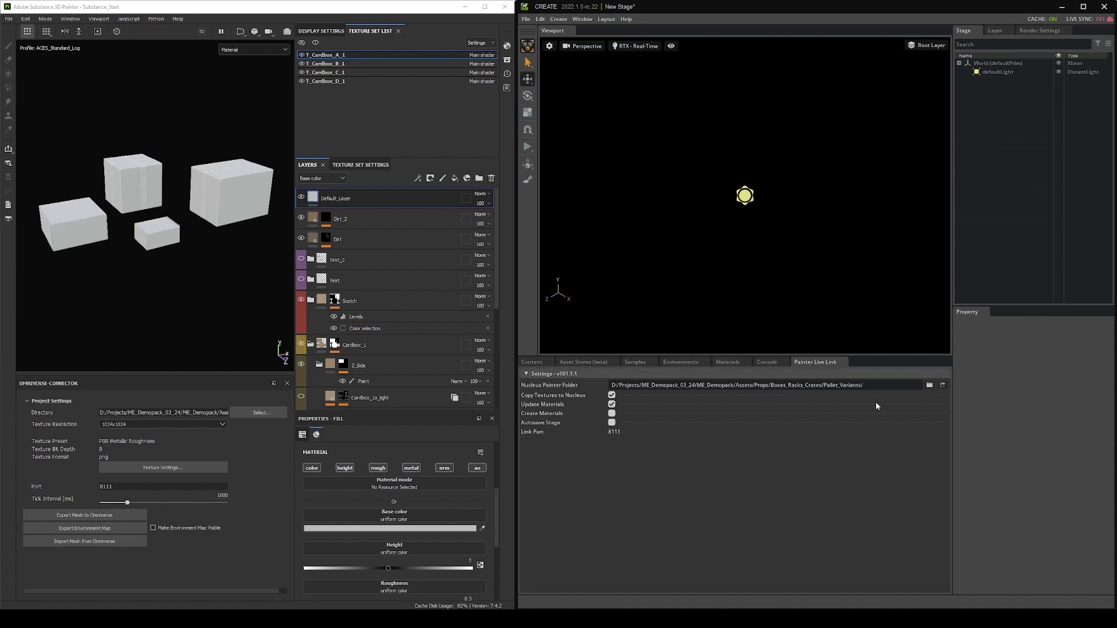
pyautogui.moveTo(865, 385); pyautogui.dragTo(575, 384)
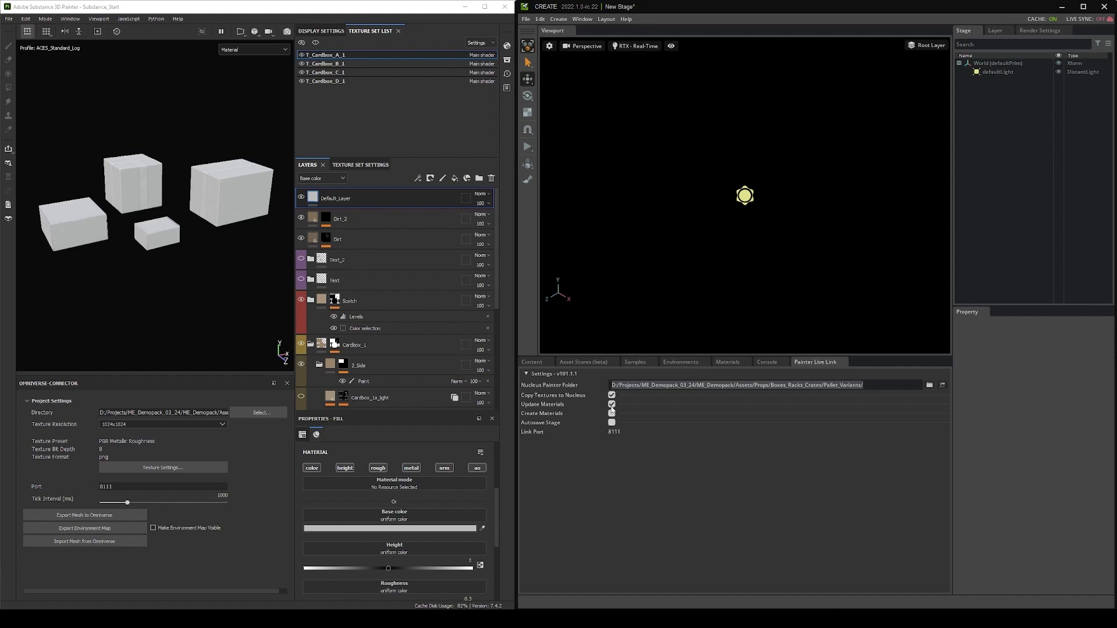
pyautogui.click(566, 455)
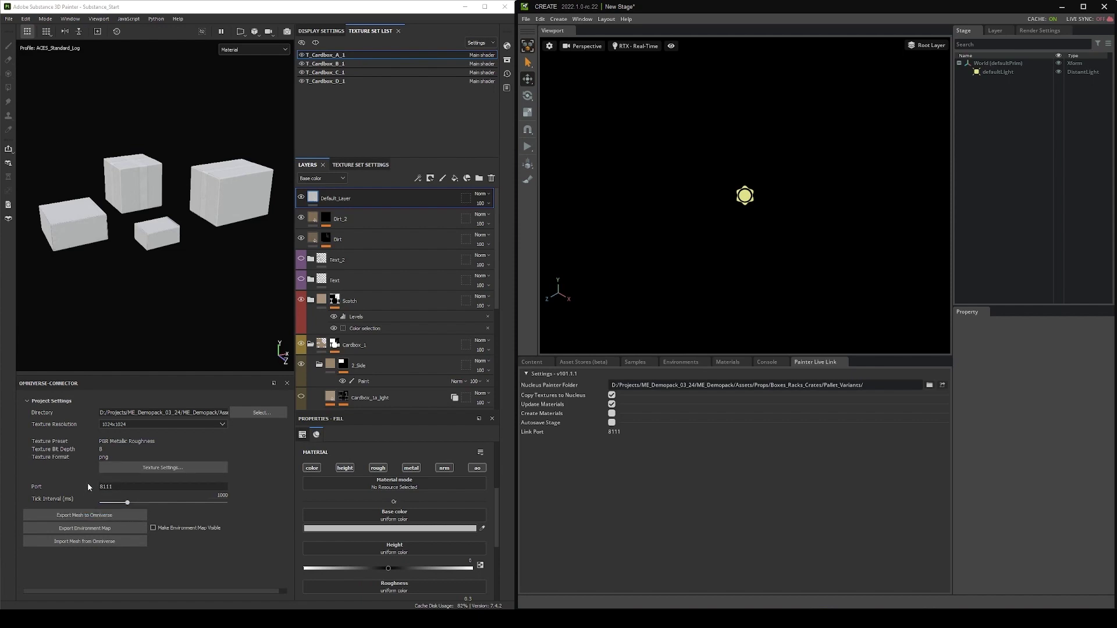
# Export the mesh from Substance Painter to Omniverse, overwriting the existing one, and show the exported Textures folder in Create's content browser.
pyautogui.click(87, 515)
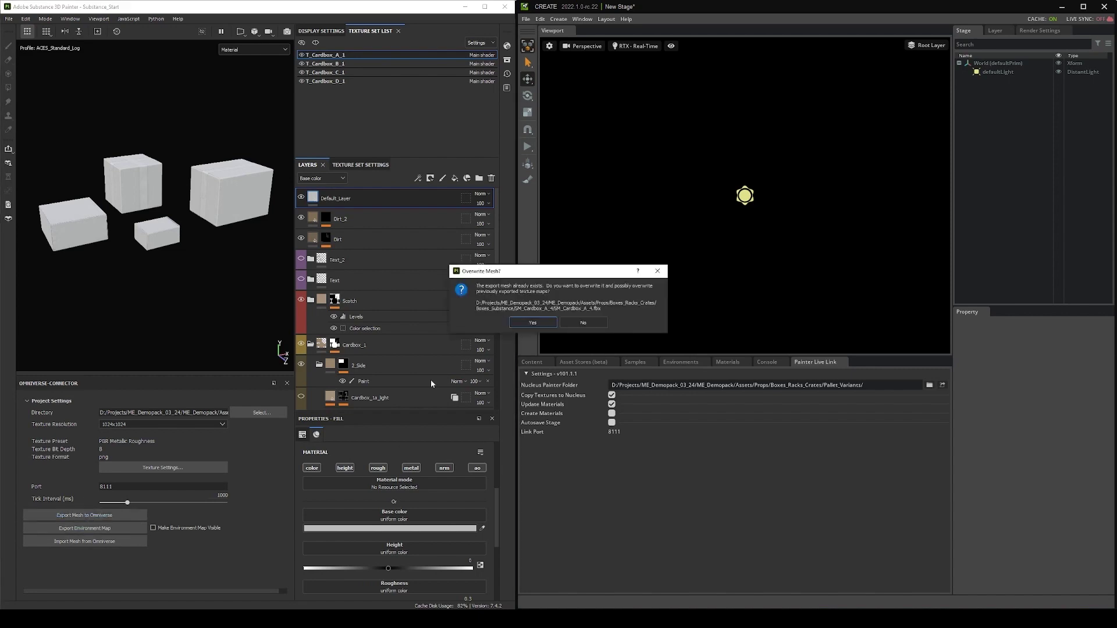
pyautogui.click(532, 324)
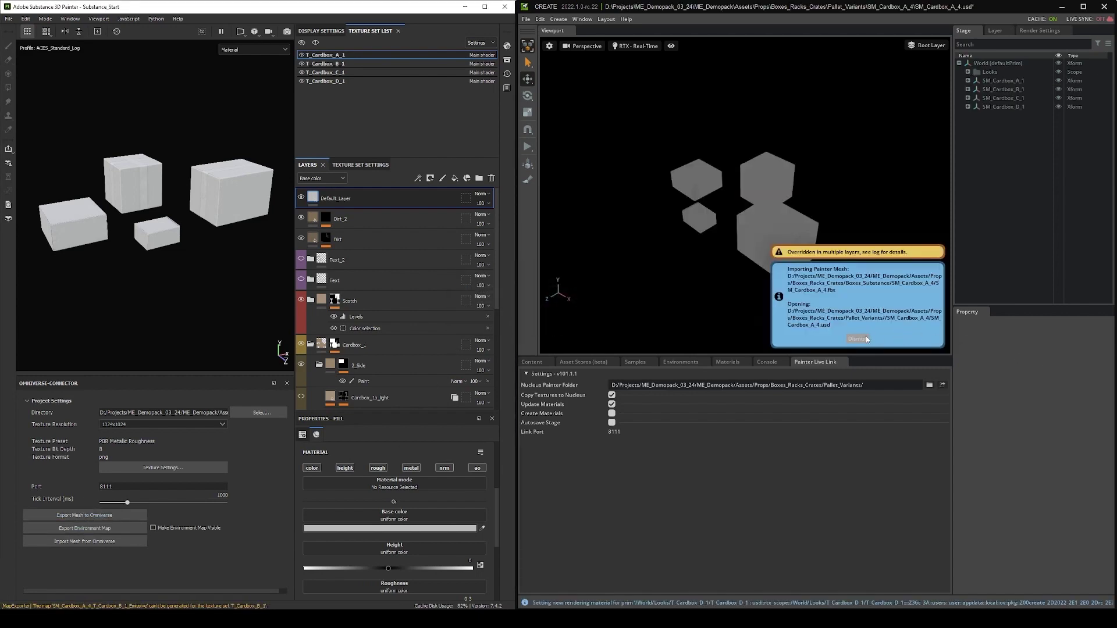
pyautogui.click(859, 338)
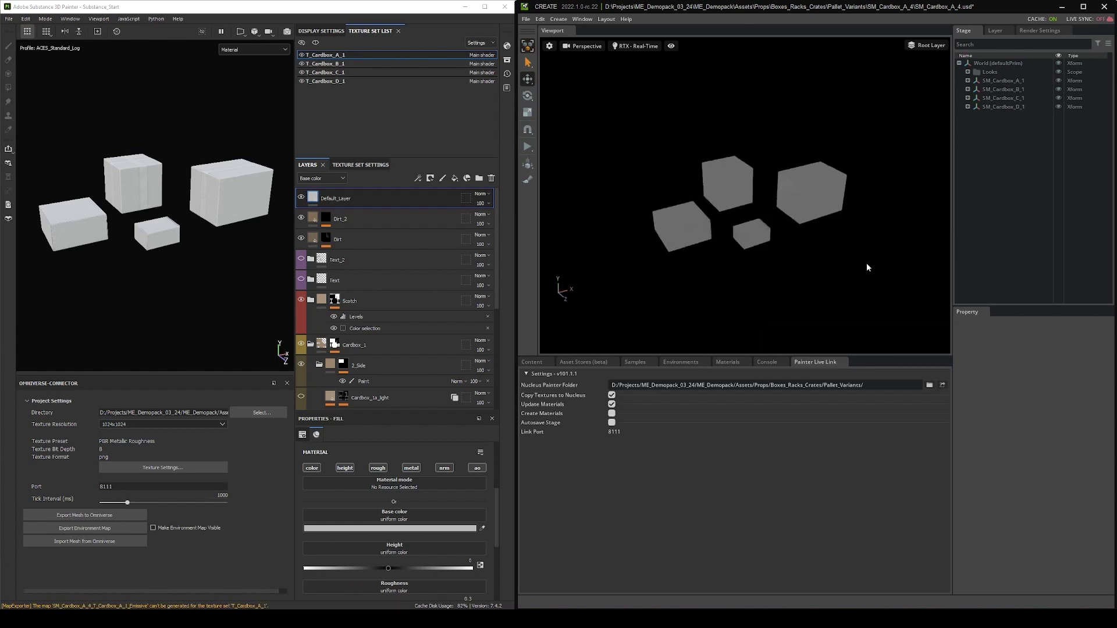
pyautogui.click(547, 362)
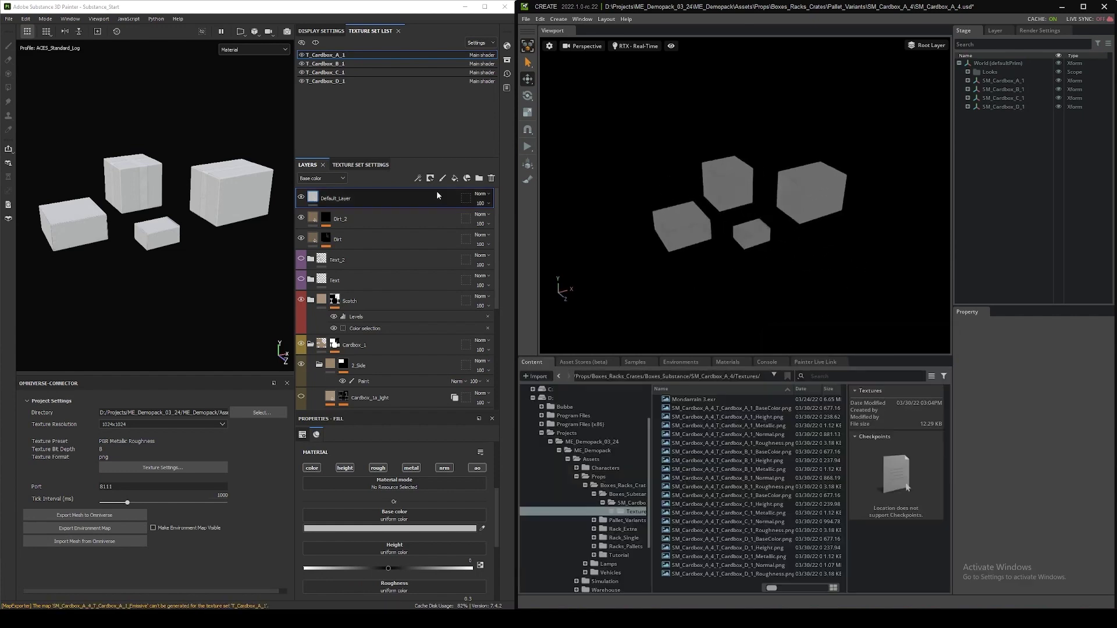
# Hide Default_Layer in each of the texture sets T_Cardbox_A_1, T_Cardbox_B_1, T_Cardbox_C_1 and T_Cardbox_D_1.
pyautogui.click(300, 198)
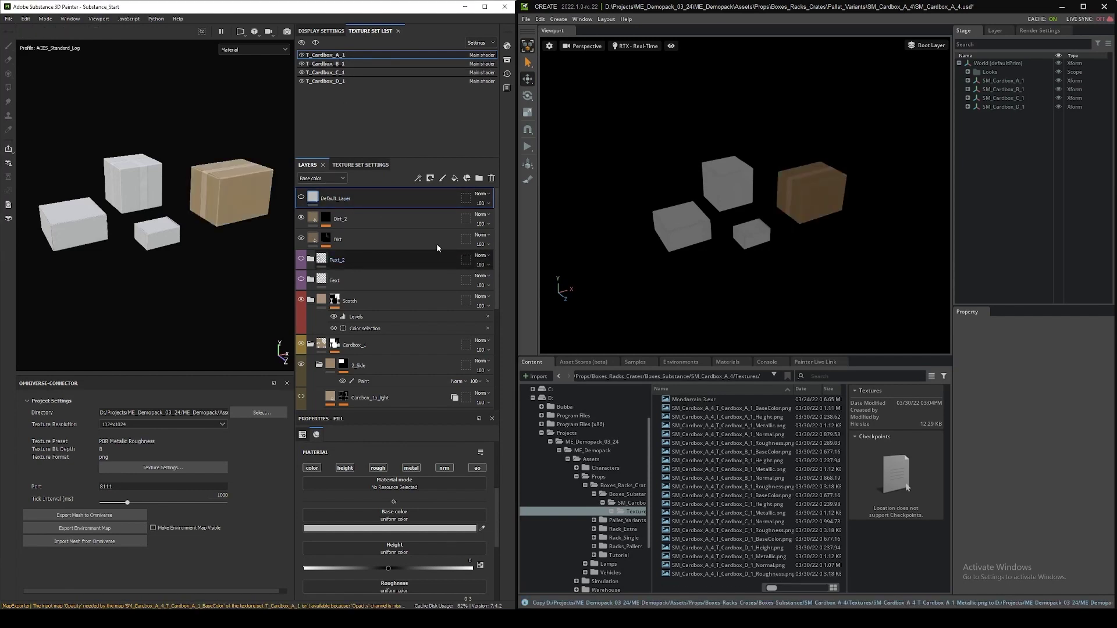
pyautogui.click(345, 64)
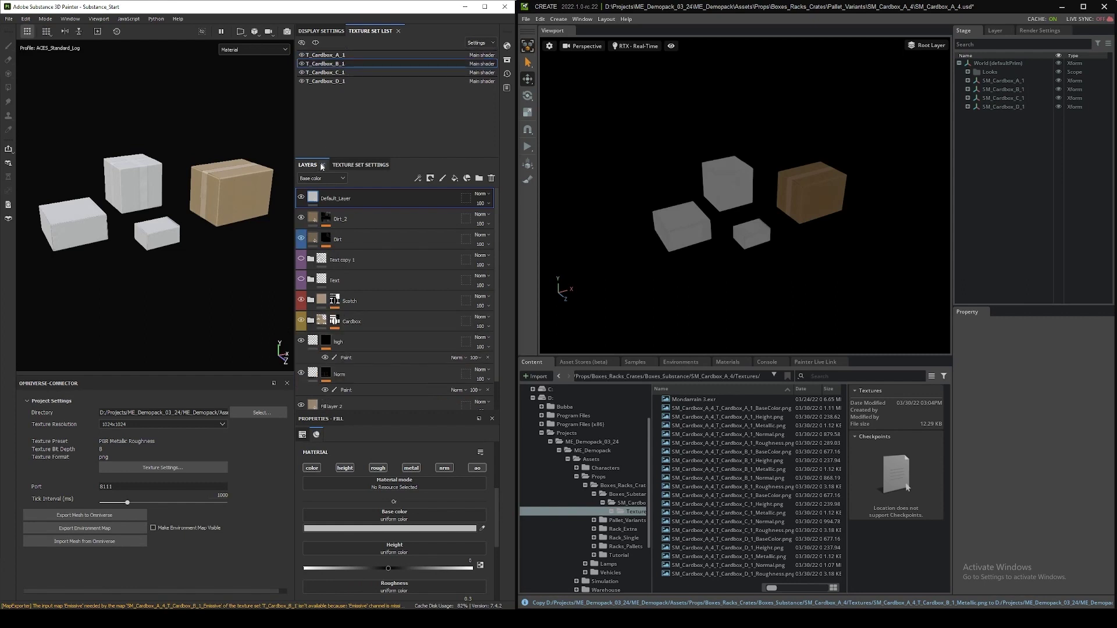
pyautogui.click(300, 197)
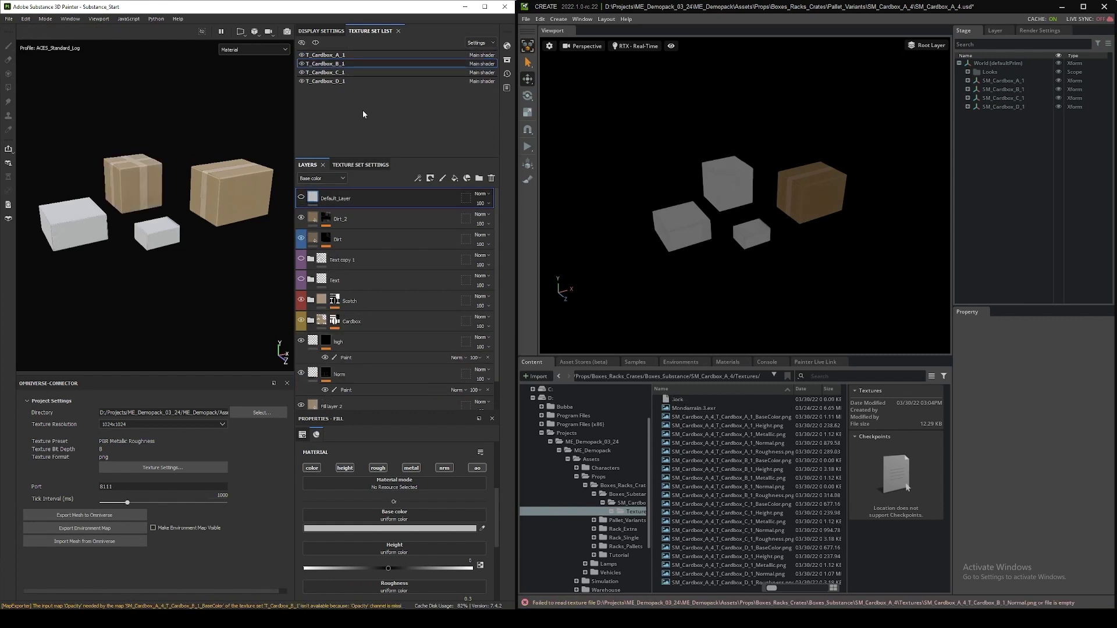
pyautogui.click(321, 73)
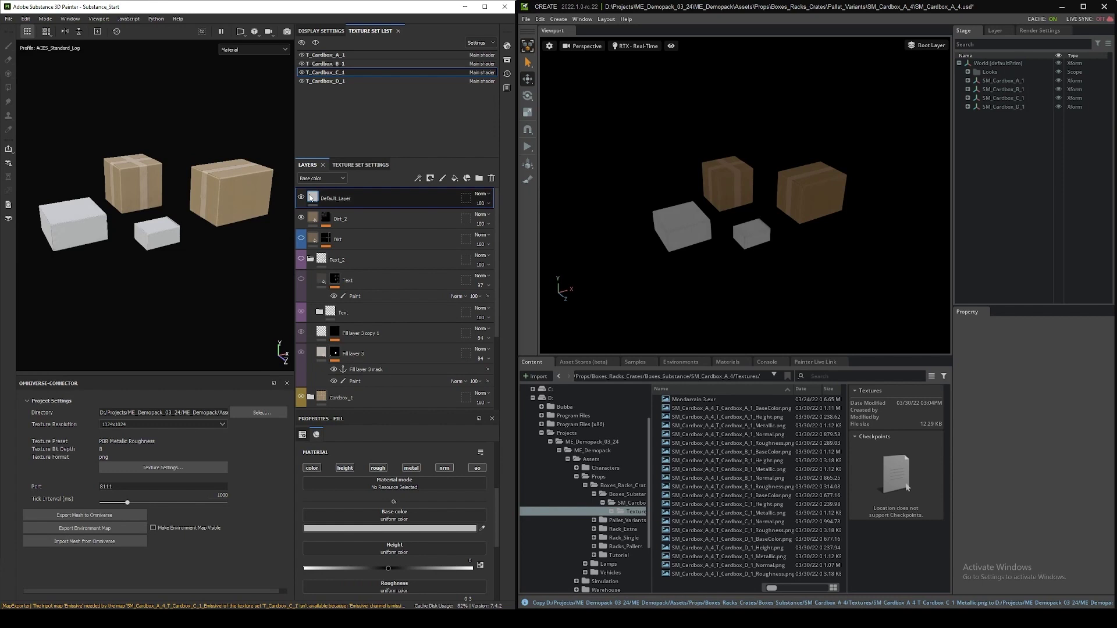
pyautogui.click(300, 197)
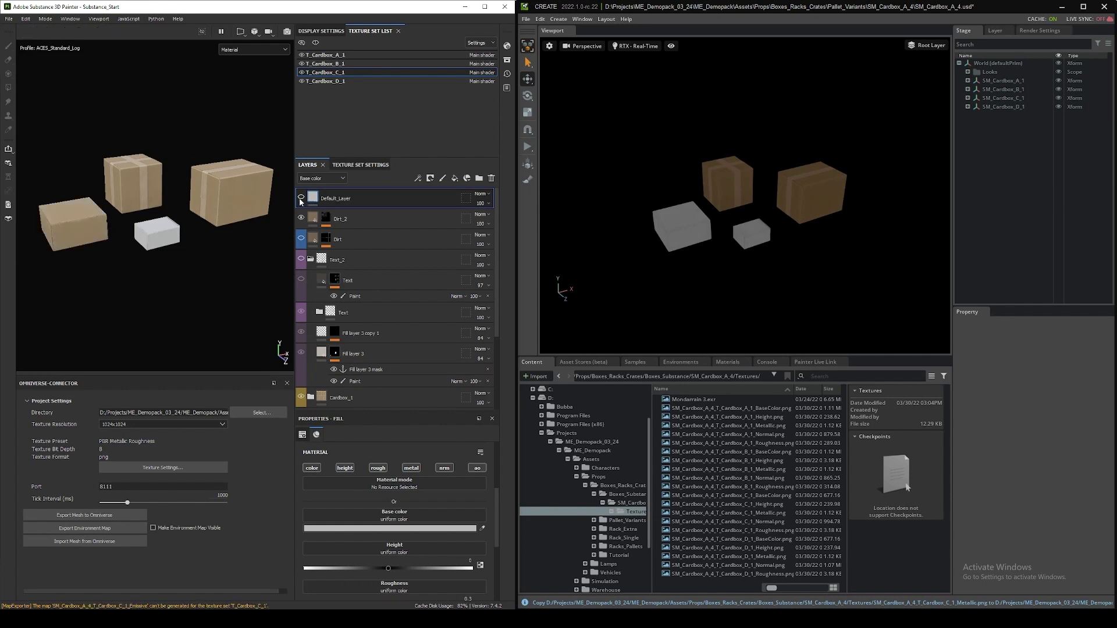
pyautogui.click(340, 80)
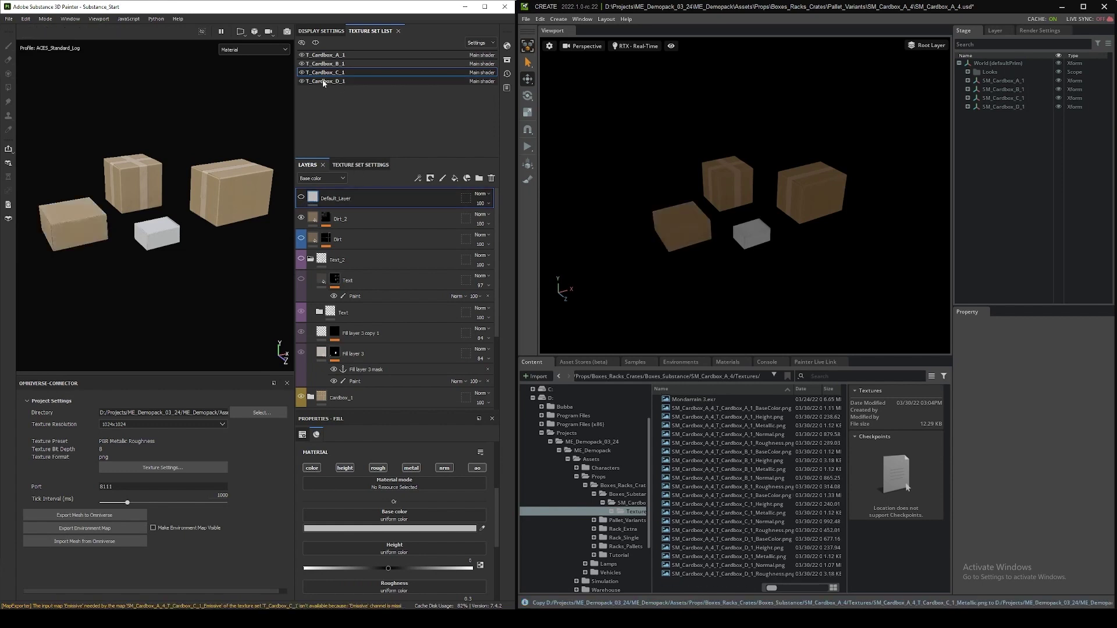
pyautogui.click(301, 197)
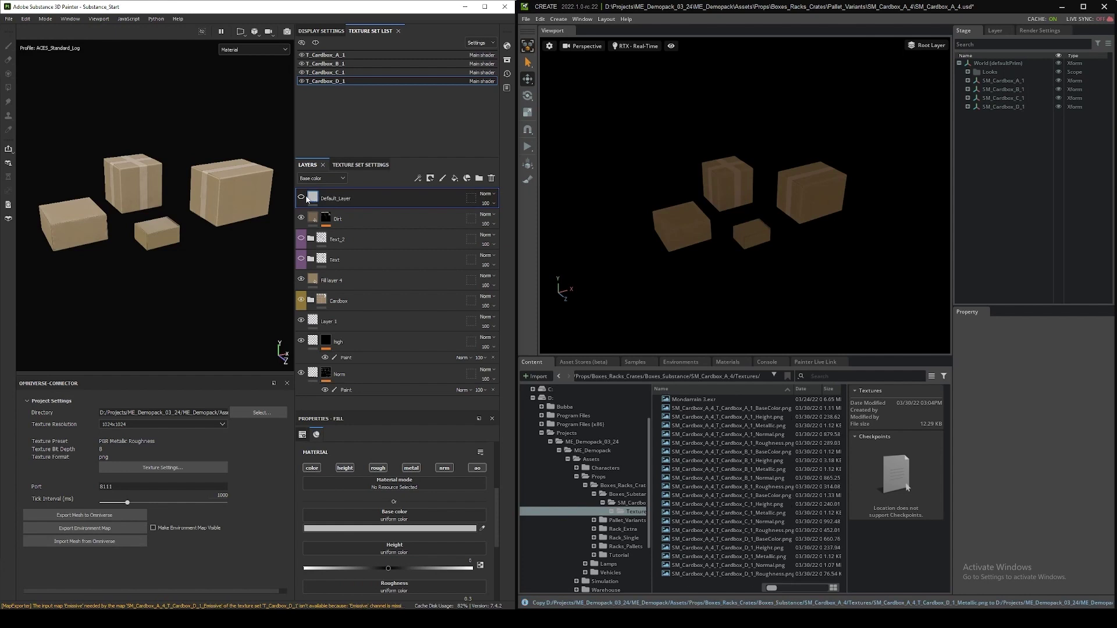
# Select texture set T_Cardbox_A_1 and display the Mondarrain 3 environment map at opacity 100, rotated to about 308.
pyautogui.click(339, 56)
pyautogui.click(322, 31)
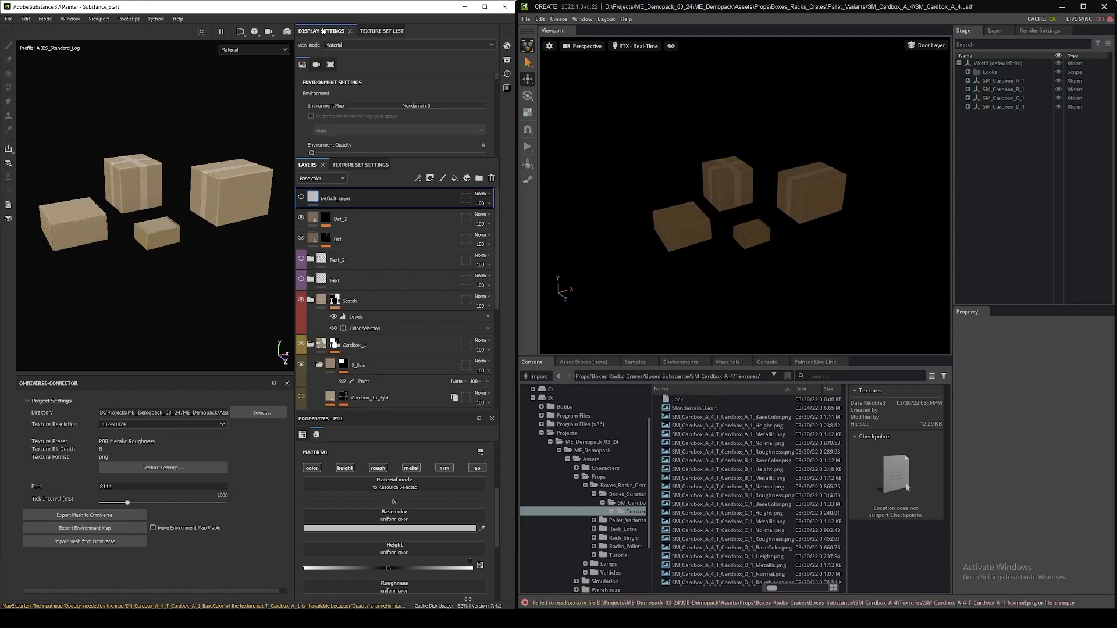
pyautogui.click(379, 106)
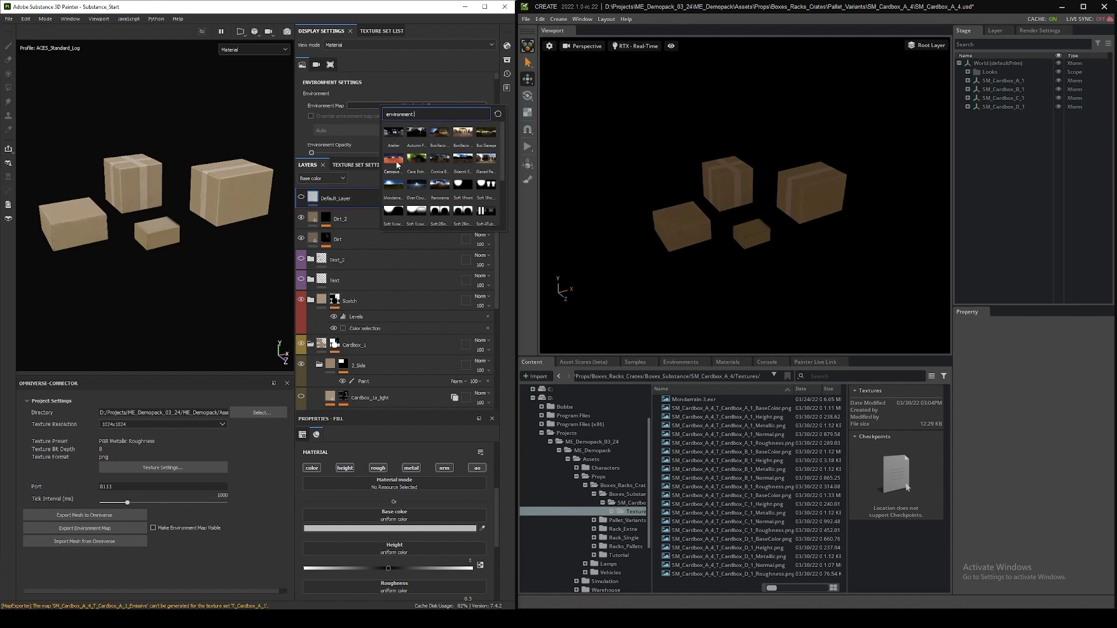
pyautogui.click(393, 184)
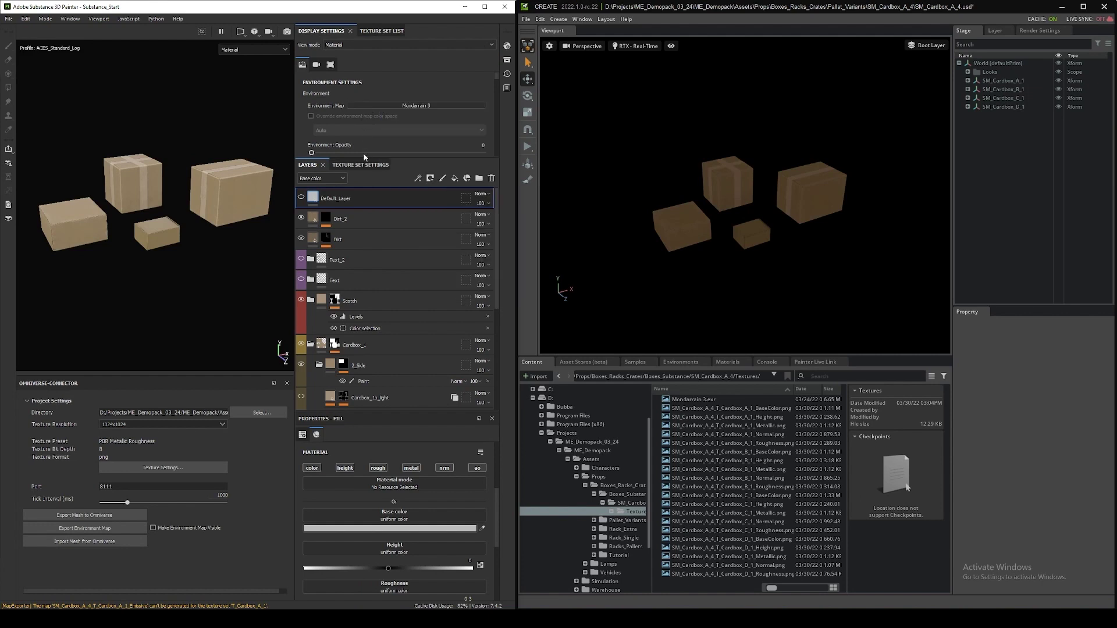
pyautogui.scroll(-3, 361, 115)
pyautogui.moveTo(312, 100); pyautogui.dragTo(491, 107)
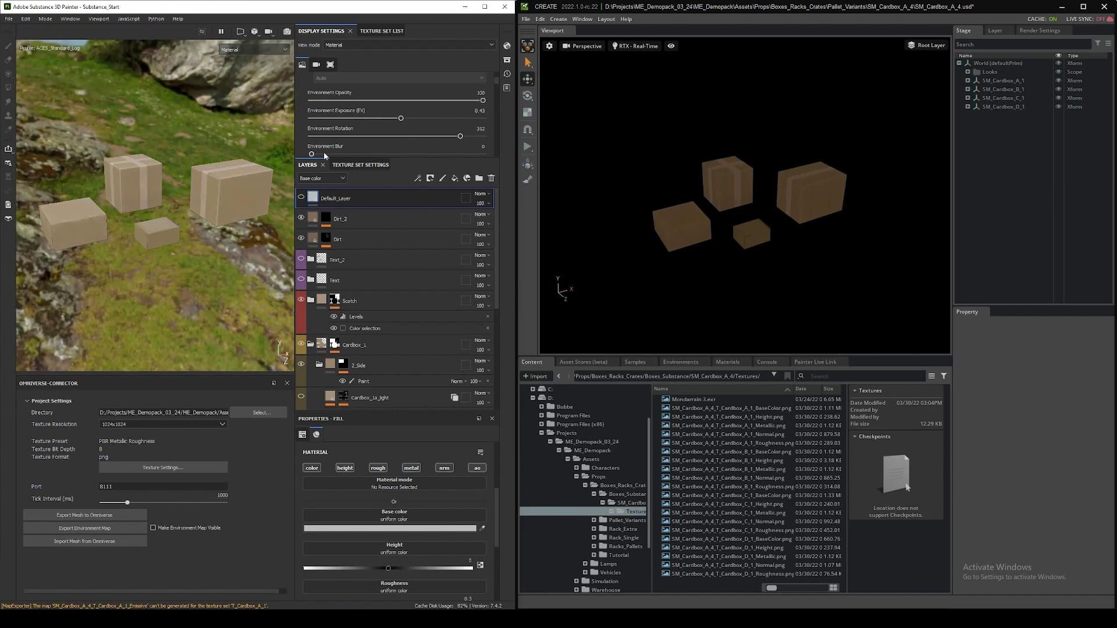
pyautogui.moveTo(312, 154)
pyautogui.mouseDown()
pyautogui.moveTo(352, 155)
pyautogui.moveTo(309, 154)
pyautogui.mouseUp()
pyautogui.moveTo(133, 262)
pyautogui.keyDown('shift'); pyautogui.mouseDown(button='right')
pyautogui.moveTo(148, 264)
pyautogui.moveTo(132, 265)
pyautogui.mouseUp(button='right'); pyautogui.keyUp('shift')
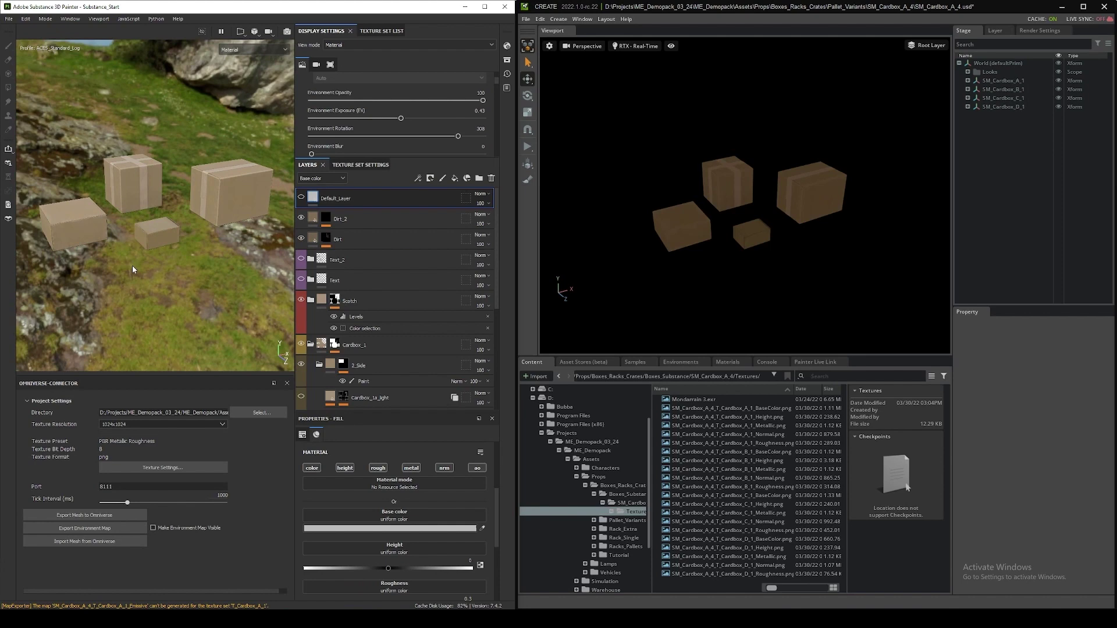
# Export the environment map to Omniverse with Make Environment Map Visible enabled, and view the boxes up close in Create.
pyautogui.click(154, 528)
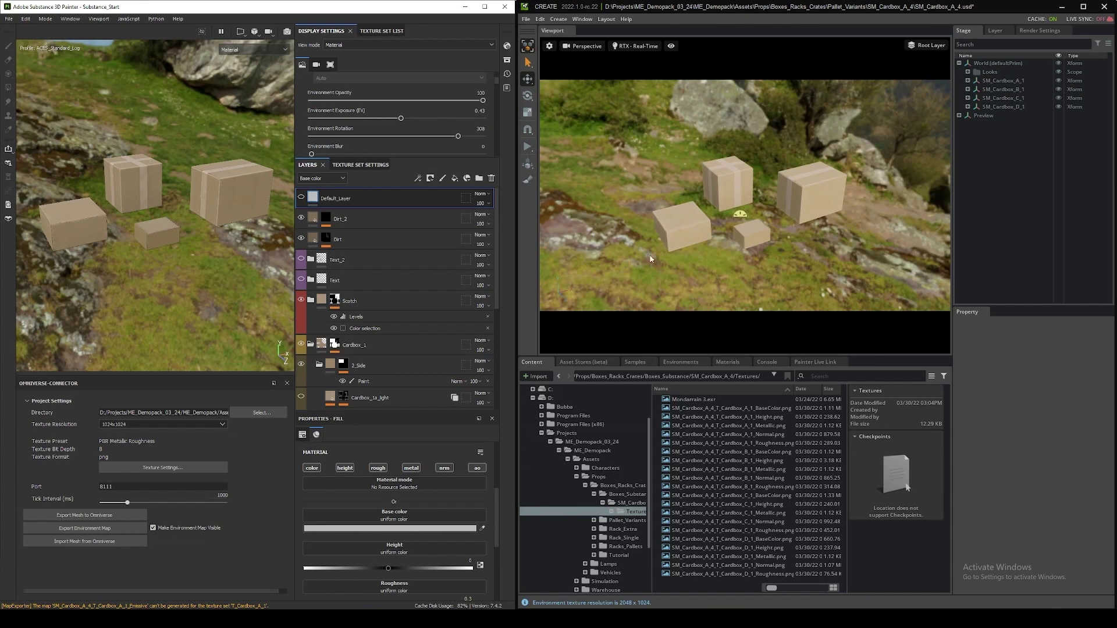
pyautogui.scroll(5, 739, 239)
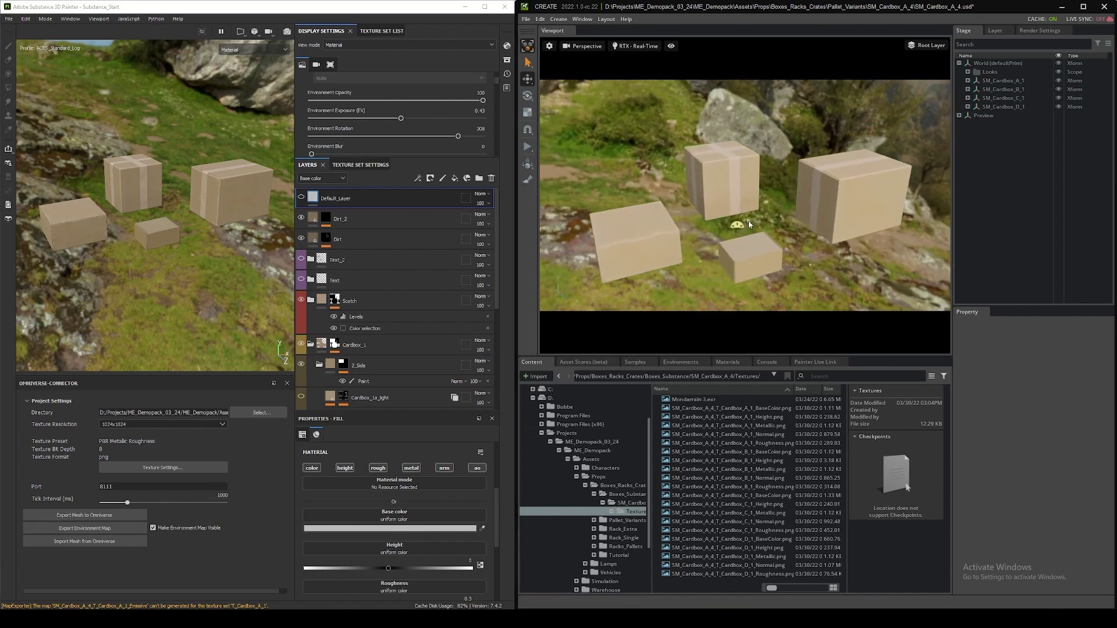
pyautogui.scroll(2, 749, 226)
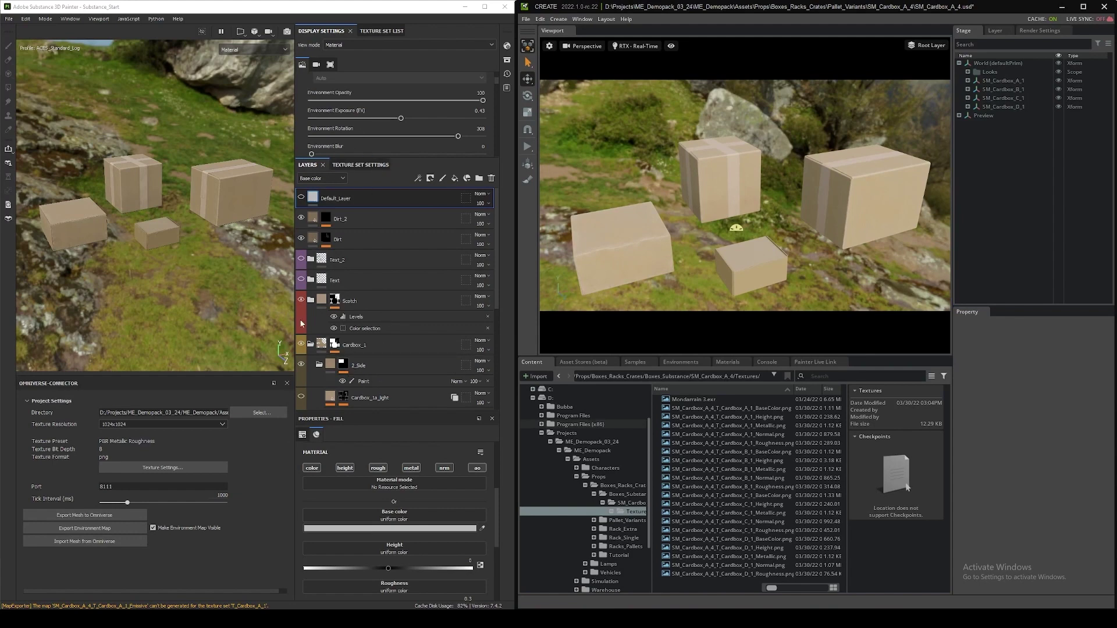
# Show the Text_2 layer group of texture set T_Cardbox_A_1 and view the printed large box up close in Create.
pyautogui.keyDown('alt'); pyautogui.moveTo(139, 268); pyautogui.dragTo(261, 244); pyautogui.keyUp('alt')
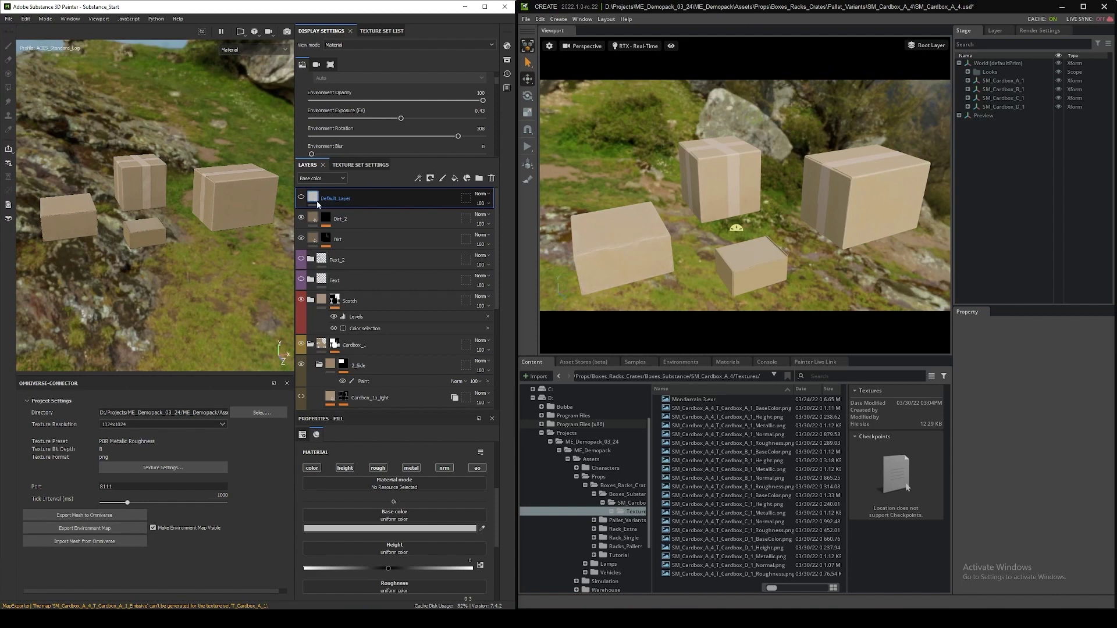
pyautogui.click(381, 31)
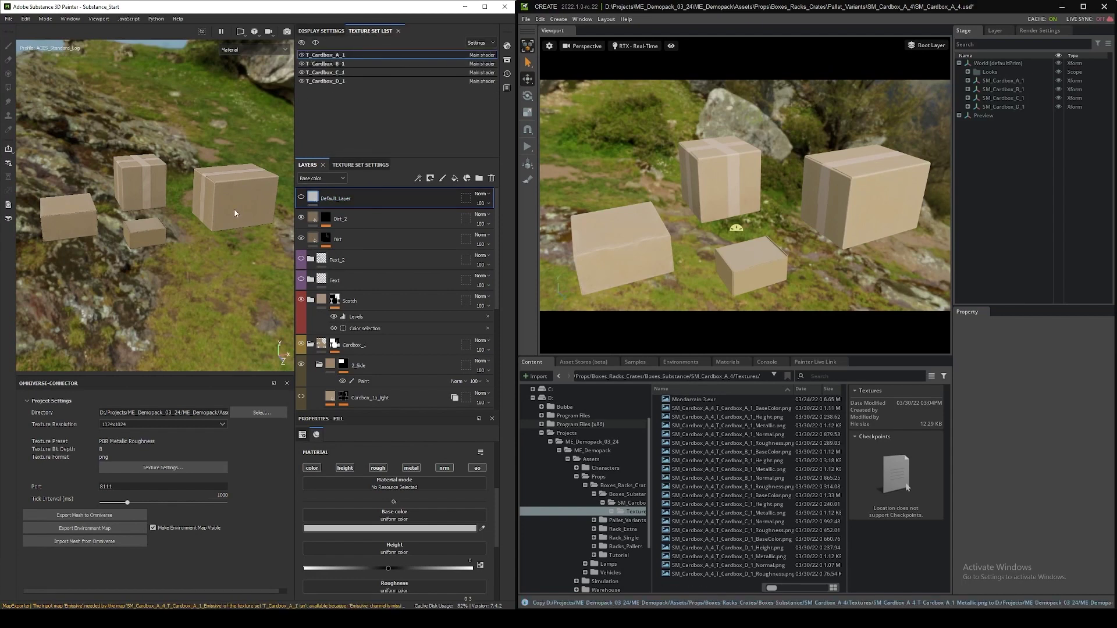
pyautogui.click(301, 260)
pyautogui.keyDown('alt'); pyautogui.moveTo(174, 265); pyautogui.dragTo(194, 271); pyautogui.keyUp('alt')
pyautogui.keyDown('alt'); pyautogui.moveTo(194, 270); pyautogui.dragTo(198, 256, button='middle'); pyautogui.keyUp('alt')
pyautogui.scroll(5, 199, 257)
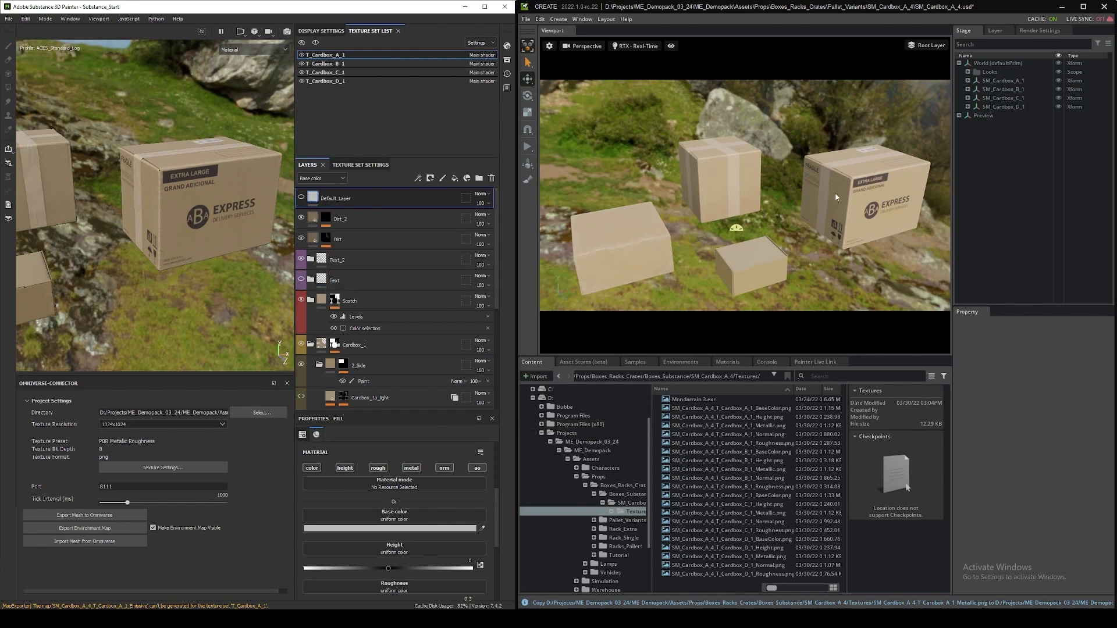
pyautogui.moveTo(891, 210)
pyautogui.mouseDown(button='middle')
pyautogui.moveTo(727, 216)
pyautogui.moveTo(829, 209)
pyautogui.mouseUp(button='middle')
pyautogui.scroll(3, 737, 216)
# Select texture set T_Cardbox_B_1 and make its Text copy 1 and Text layer groups visible.
pyautogui.keyDown('alt'); pyautogui.moveTo(47, 243); pyautogui.dragTo(149, 249, button='middle'); pyautogui.keyUp('alt')
pyautogui.click(327, 64)
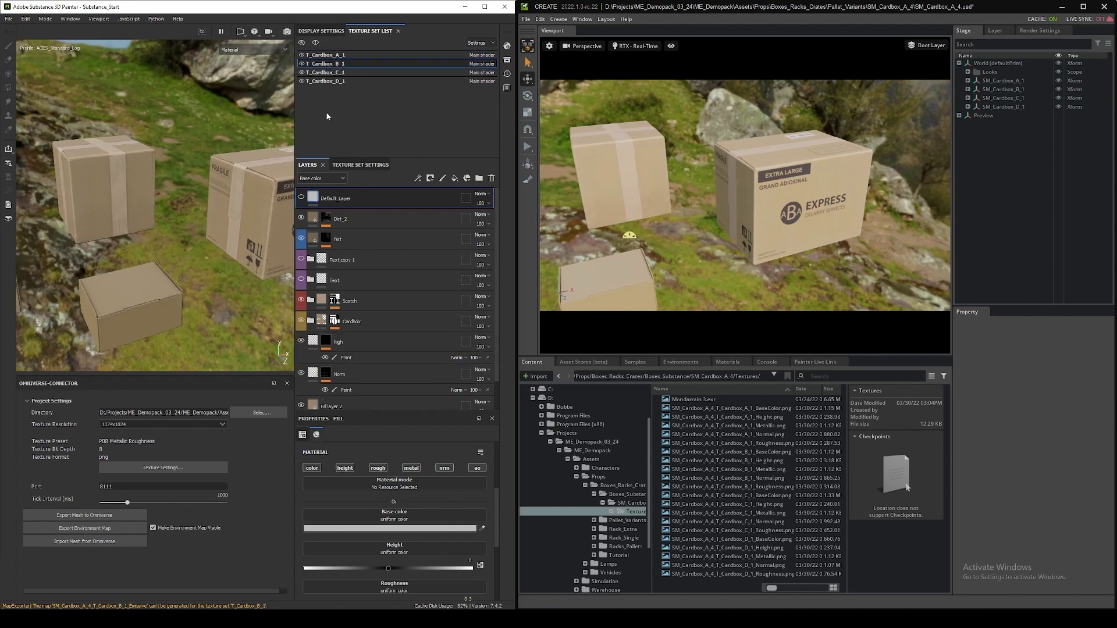
pyautogui.click(302, 259)
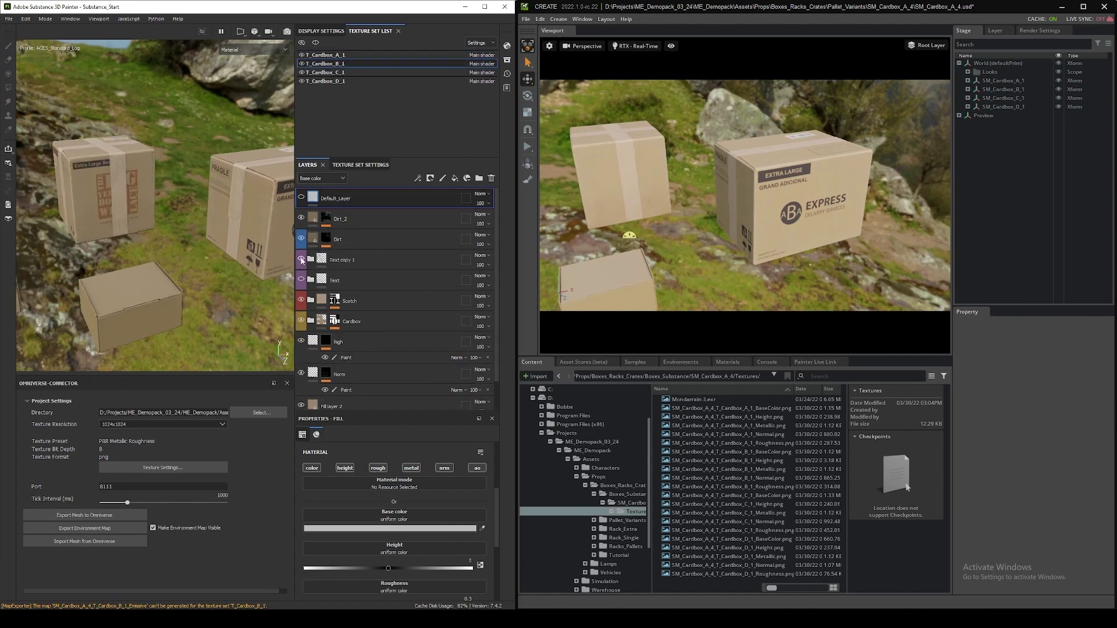
pyautogui.click(302, 280)
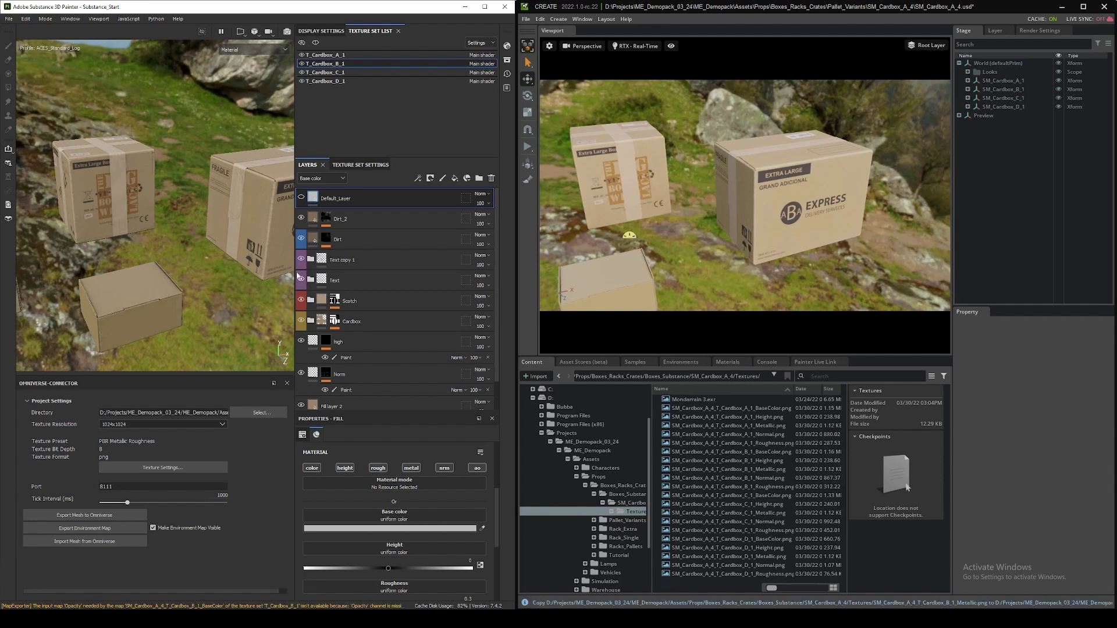
# Select texture set T_Cardbox_C_1 and make its Text_2 layer group visible.
pyautogui.moveTo(106, 232)
pyautogui.keyDown('alt'); pyautogui.mouseDown(button='middle')
pyautogui.moveTo(189, 218)
pyautogui.moveTo(249, 176)
pyautogui.mouseUp(button='middle'); pyautogui.keyUp('alt')
pyautogui.moveTo(713, 188)
pyautogui.mouseDown(button='middle')
pyautogui.moveTo(851, 167)
pyautogui.moveTo(789, 192)
pyautogui.mouseUp(button='middle')
pyautogui.scroll(-3, 851, 167)
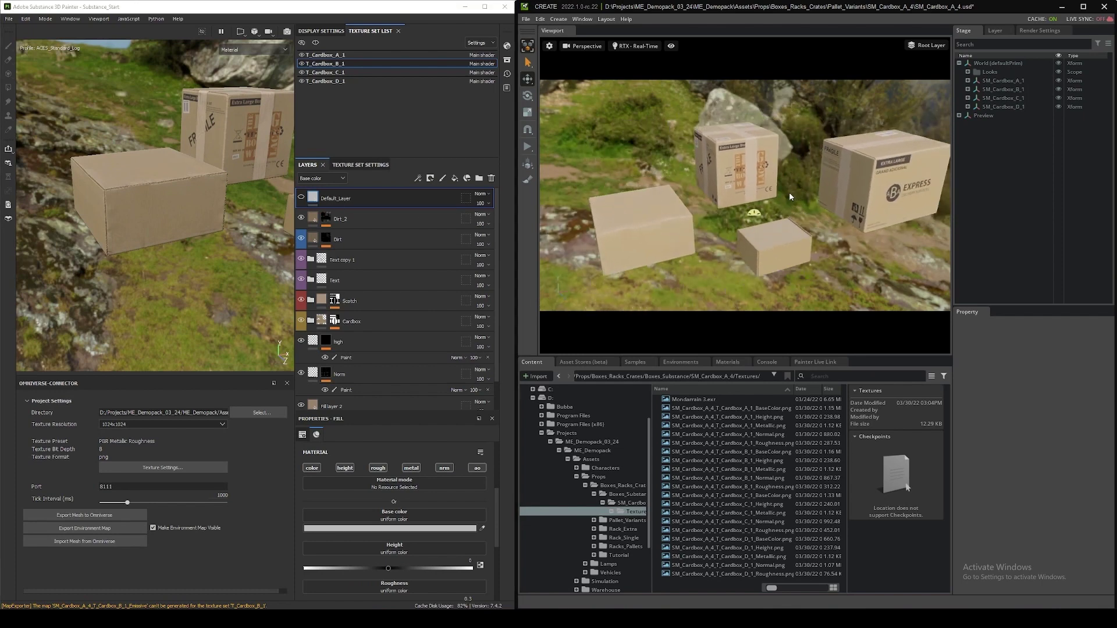
pyautogui.click(349, 72)
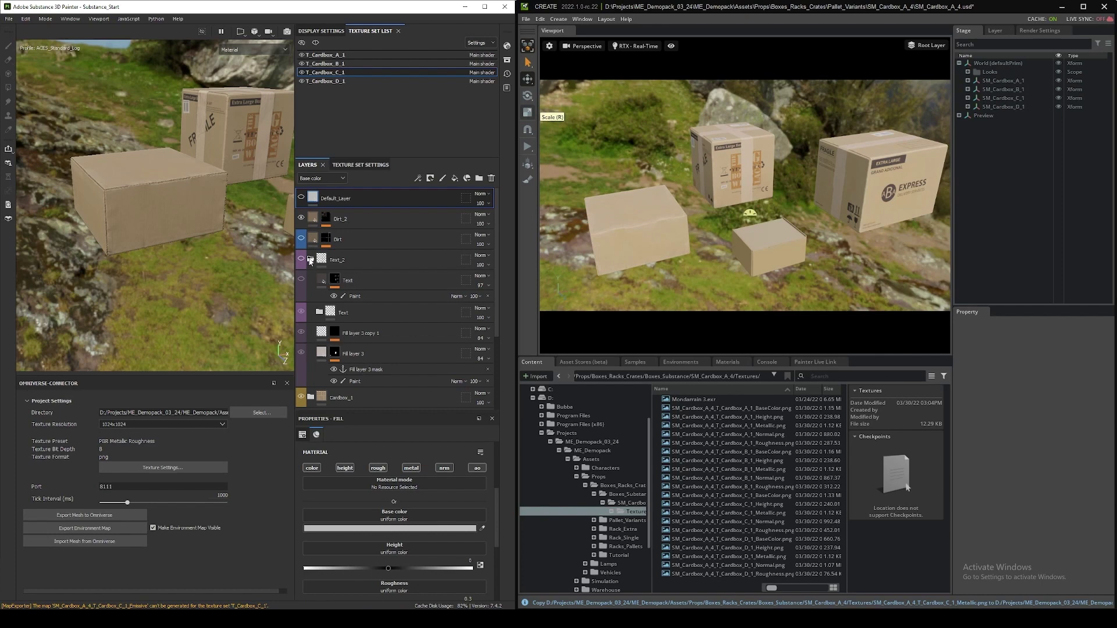
pyautogui.click(302, 279)
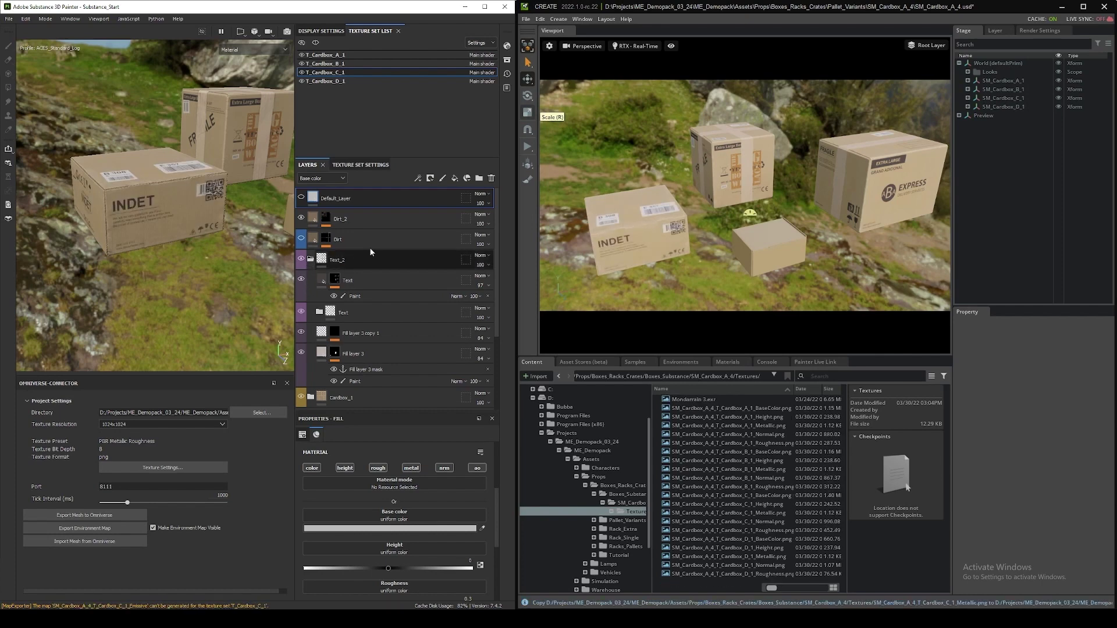
# Show the Text_2 and Text layer groups of texture set T_Cardbox_D_1 and view the small box in Create.
pyautogui.moveTo(844, 216); pyautogui.dragTo(804, 155, button='middle')
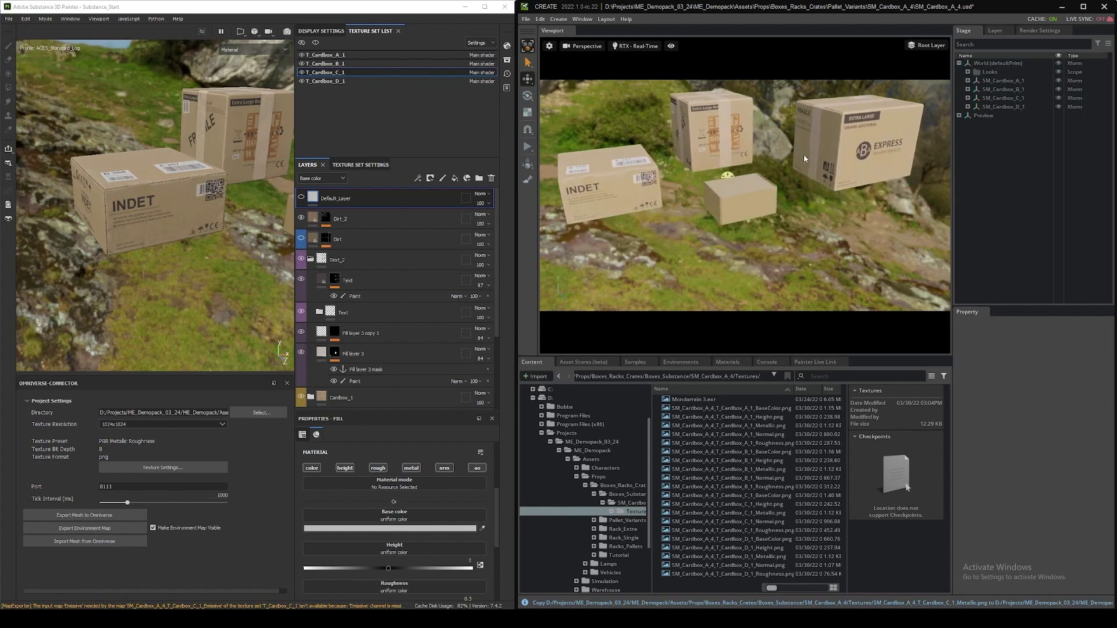
pyautogui.scroll(2, 804, 155)
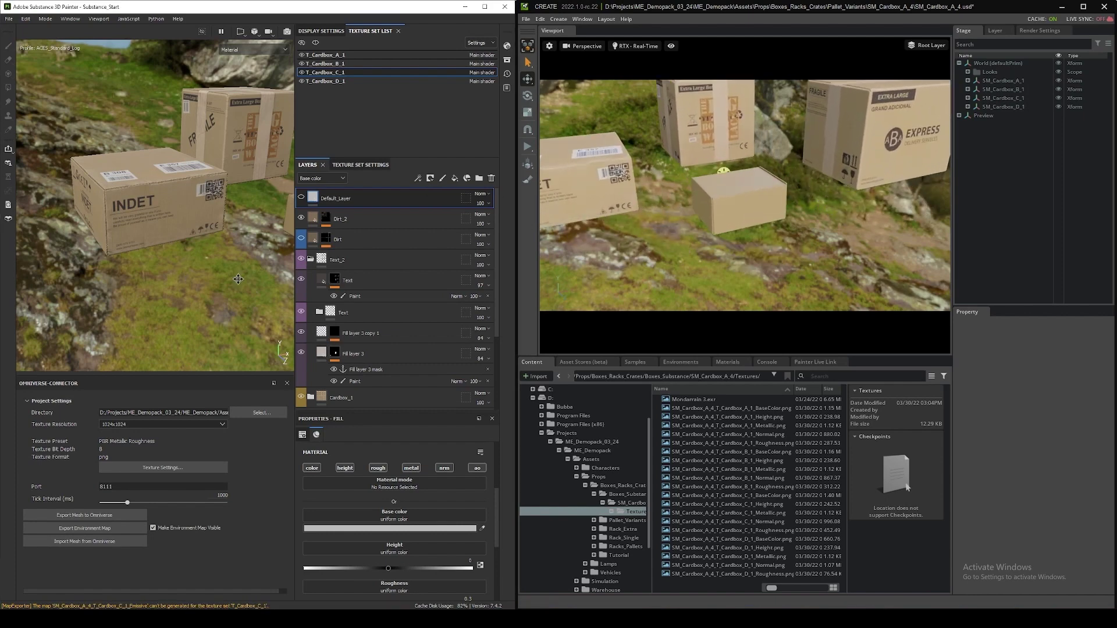
pyautogui.click(319, 81)
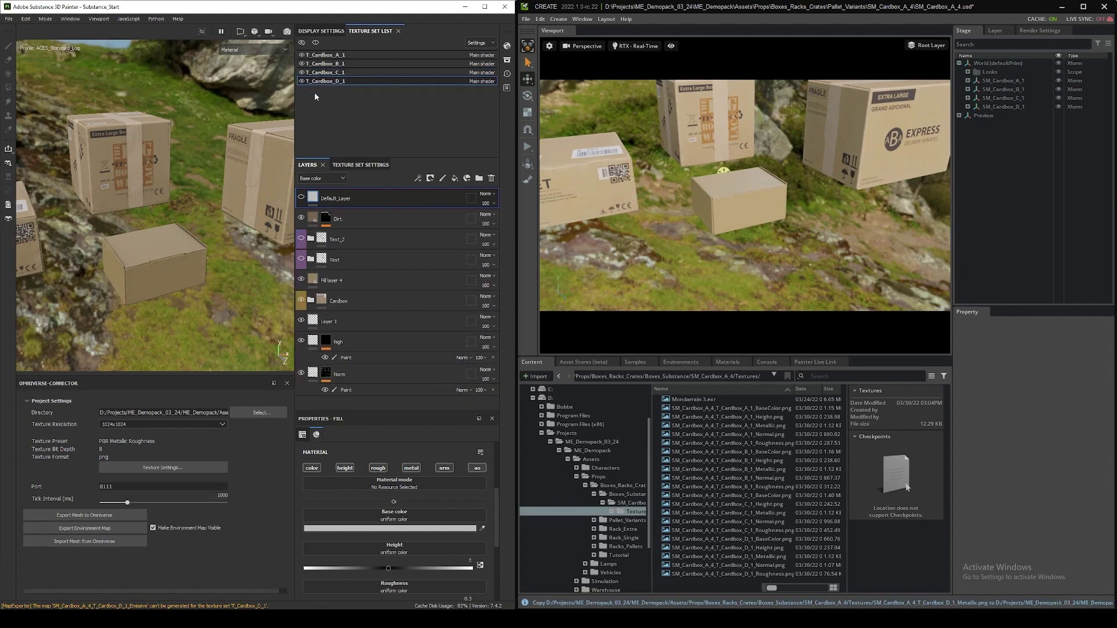
pyautogui.click(301, 239)
pyautogui.click(301, 260)
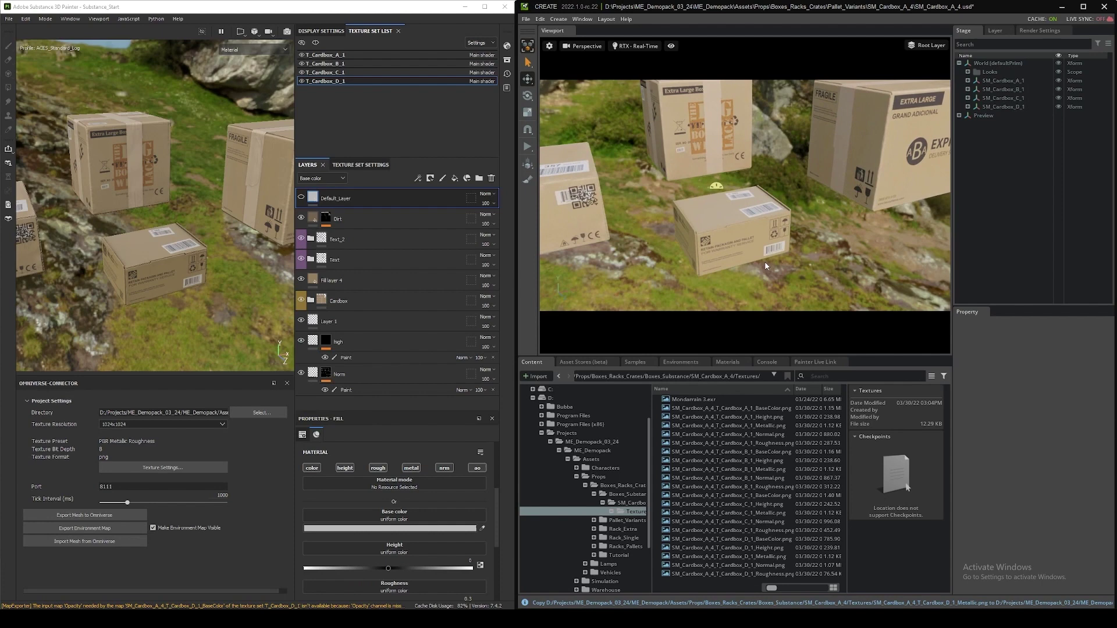
pyautogui.moveTo(775, 205); pyautogui.dragTo(778, 230, button='middle')
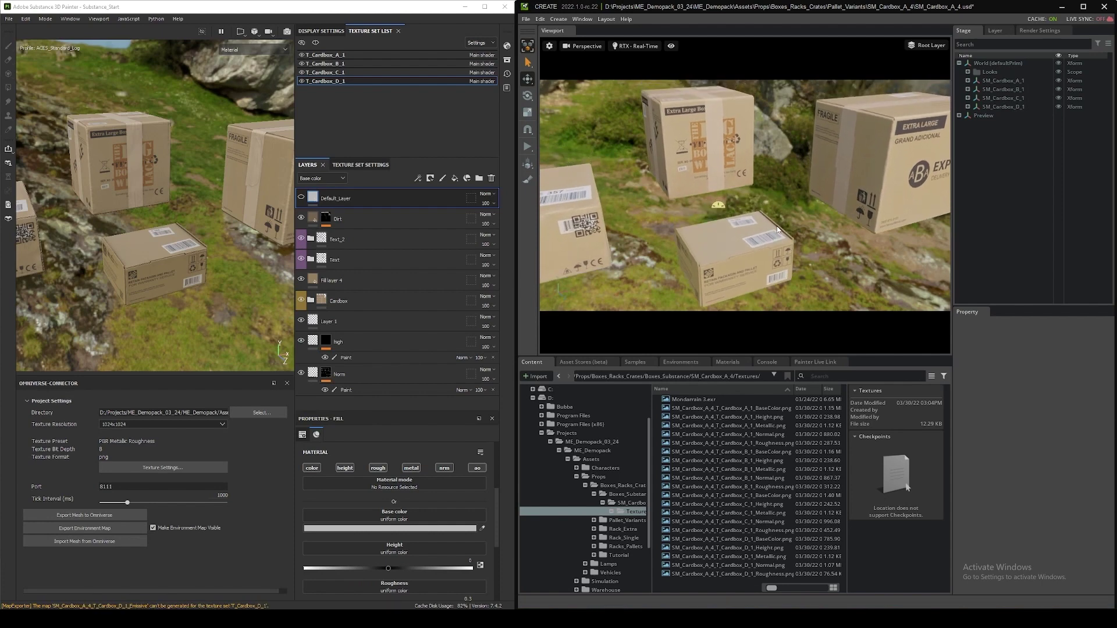
# Look through the dirt brushes in the asset library and activate the Dirt layer's mask in texture set T_Cardbox_A_1 for painting.
pyautogui.click(344, 55)
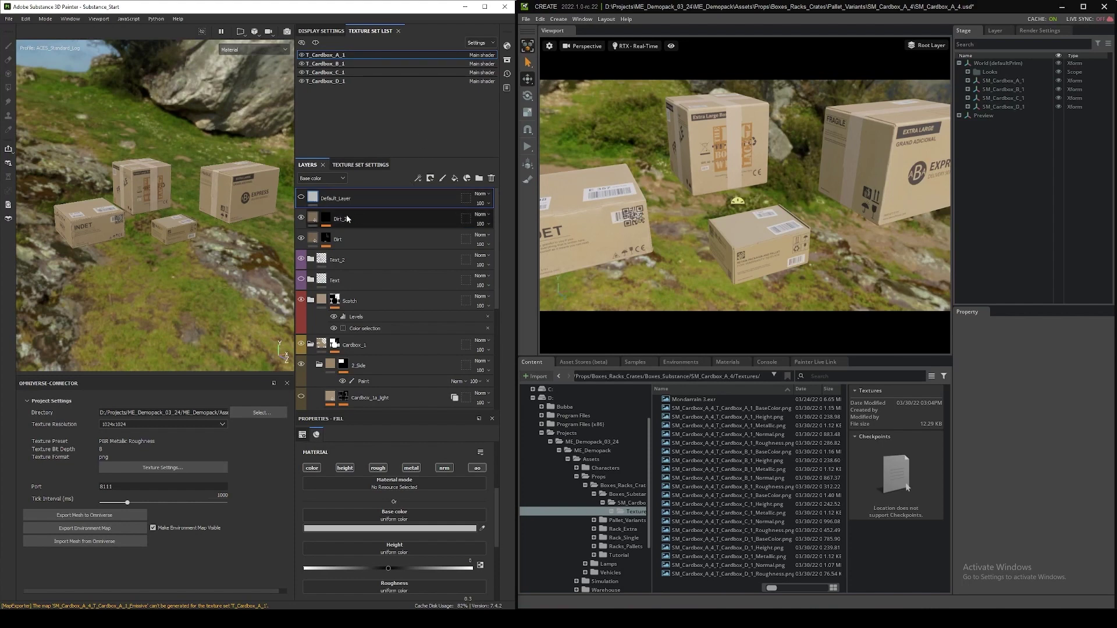
pyautogui.click(358, 239)
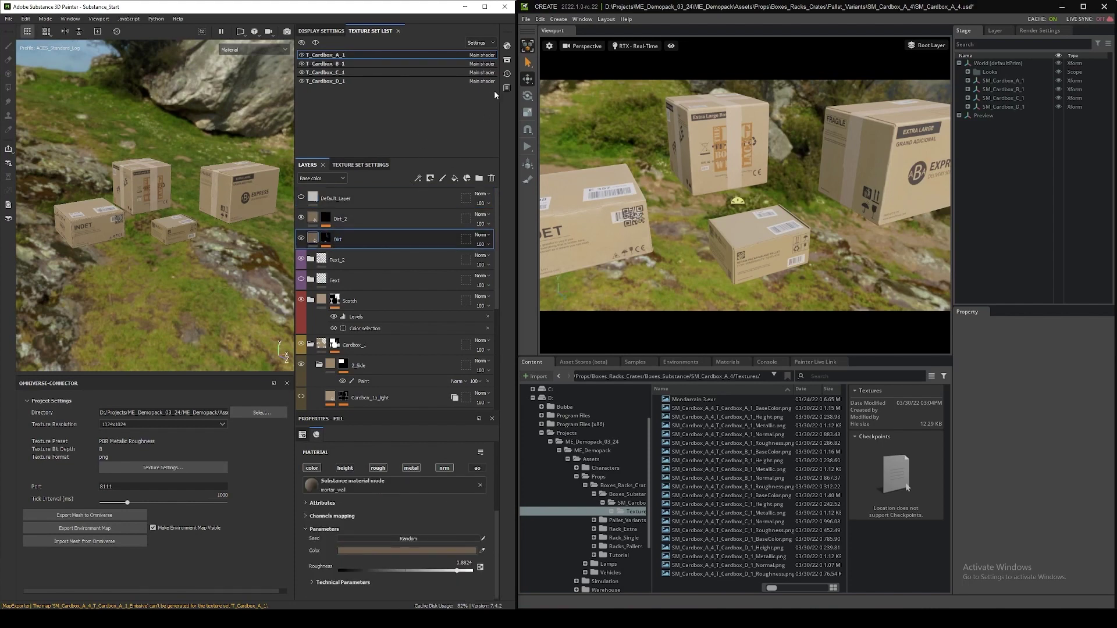
pyautogui.click(507, 58)
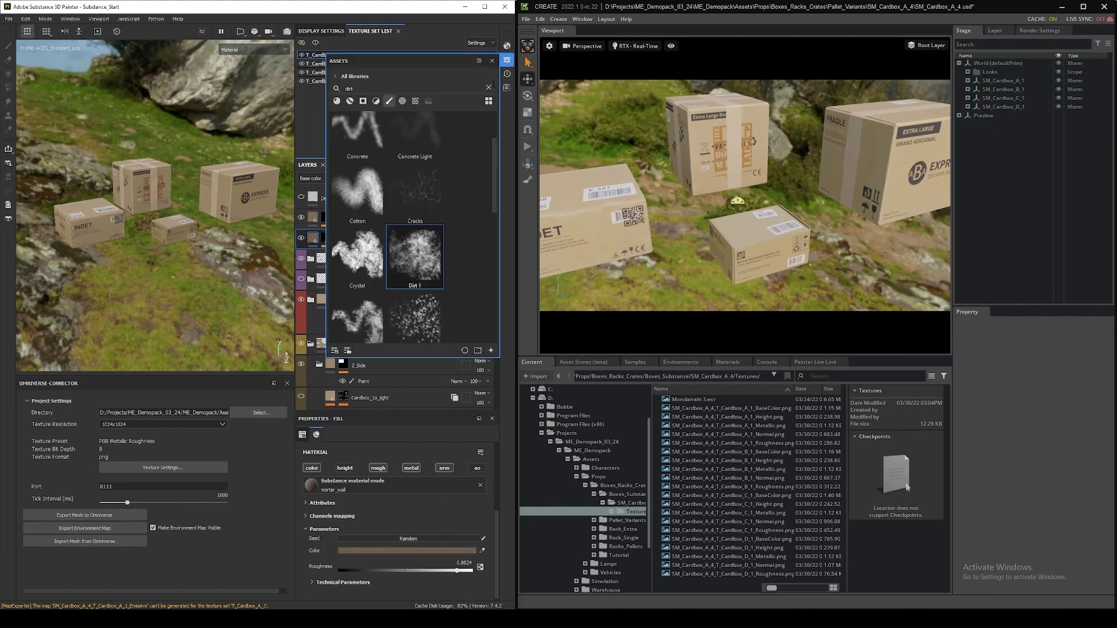
pyautogui.scroll(-3, 417, 265)
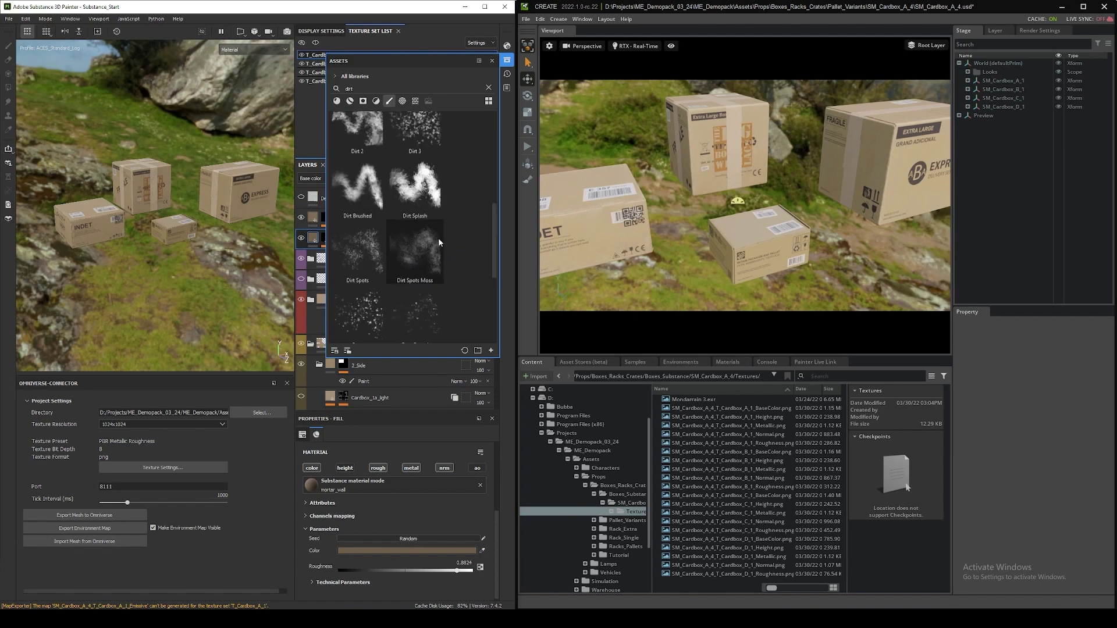
pyautogui.click(492, 61)
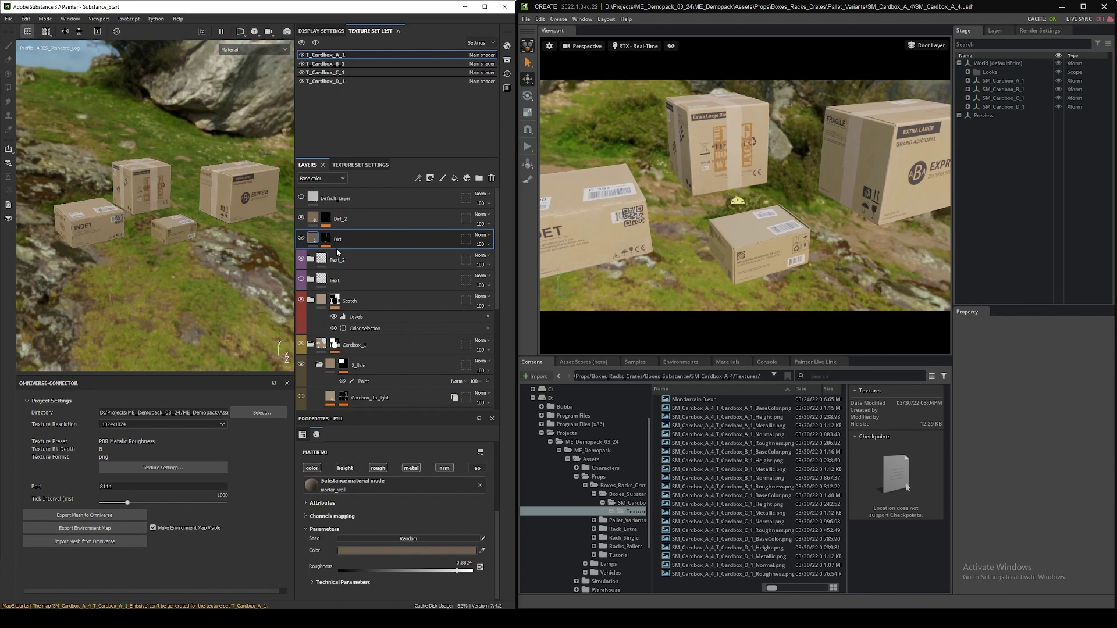
pyautogui.click(323, 239)
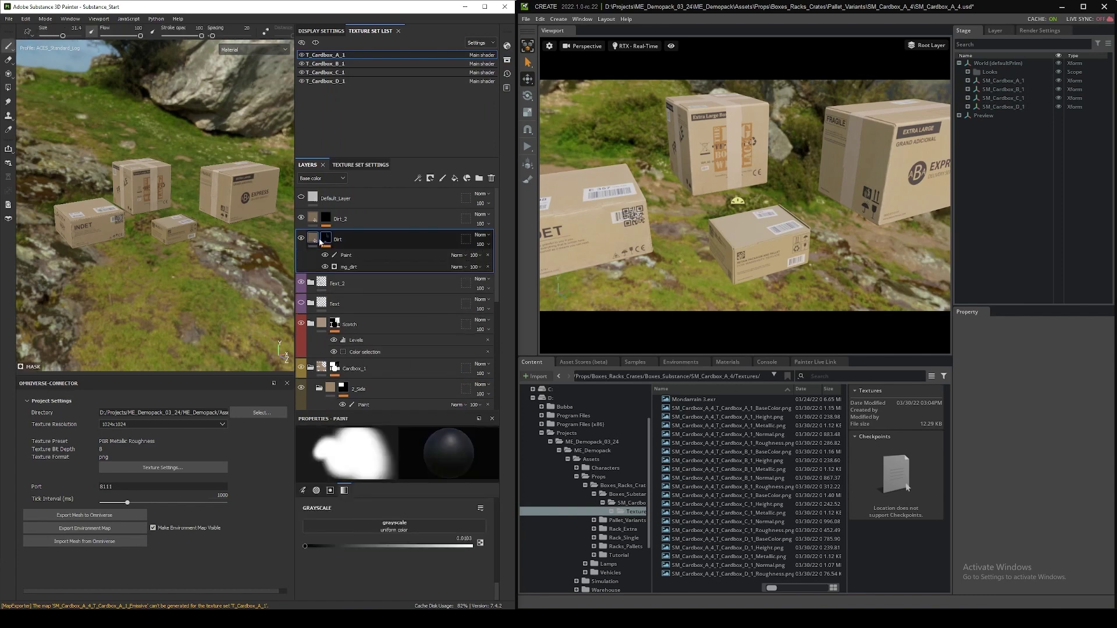
pyautogui.moveTo(320, 242)
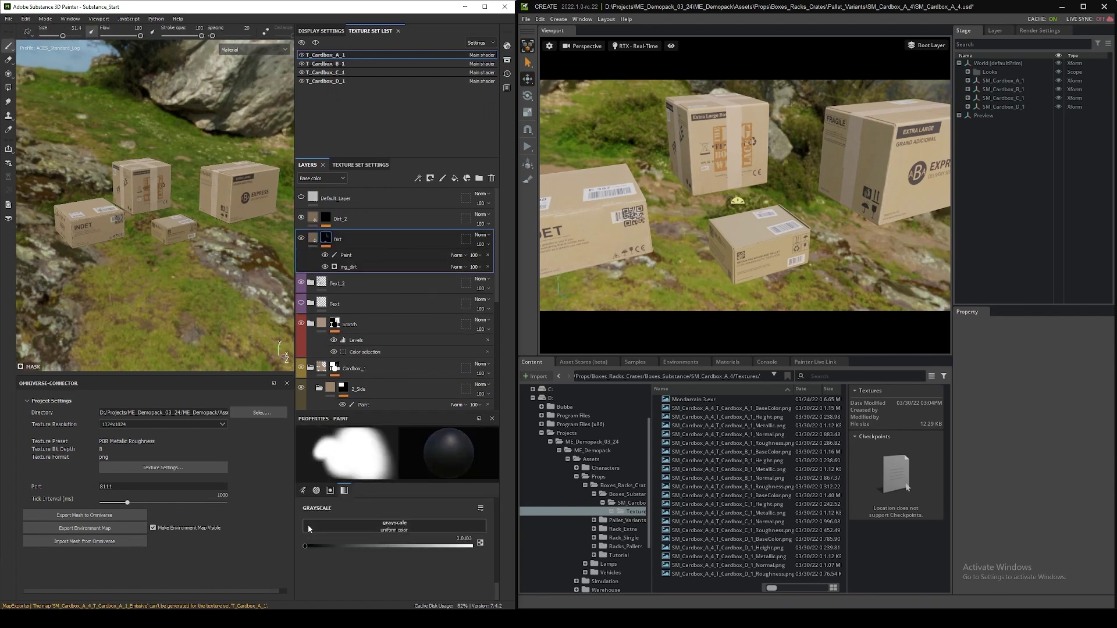
# Set the brush grayscale to about 0.38 and paint dirt on the mask across the lower front of the large ABA Express box.
pyautogui.moveTo(321, 548); pyautogui.dragTo(368, 547)
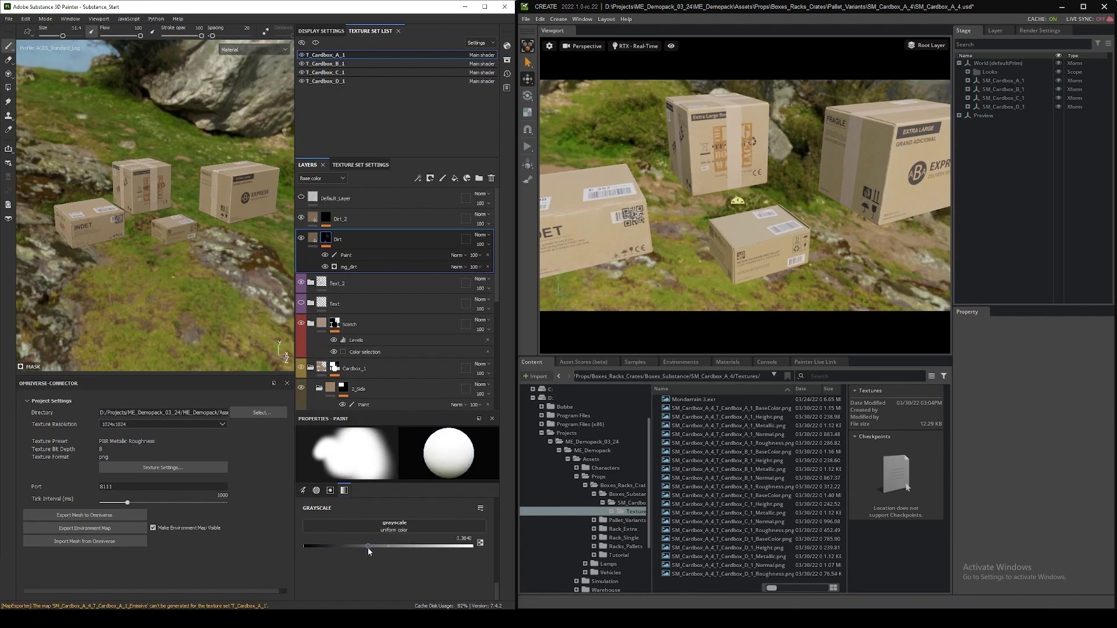
pyautogui.keyDown('alt'); pyautogui.moveTo(247, 264); pyautogui.dragTo(197, 288, button='middle'); pyautogui.keyUp('alt')
pyautogui.scroll(5, 177, 312)
pyautogui.moveTo(850, 191); pyautogui.dragTo(742, 207, button='middle')
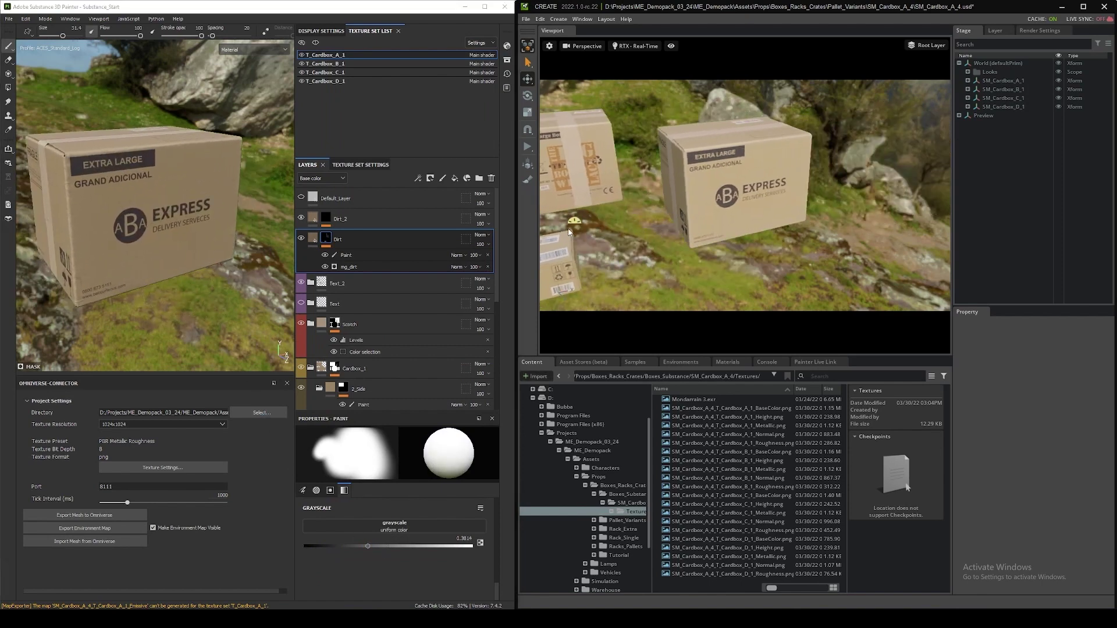
pyautogui.scroll(2, 740, 207)
pyautogui.scroll(3, 739, 207)
pyautogui.keyDown('alt'); pyautogui.moveTo(717, 236); pyautogui.dragTo(703, 202); pyautogui.keyUp('alt')
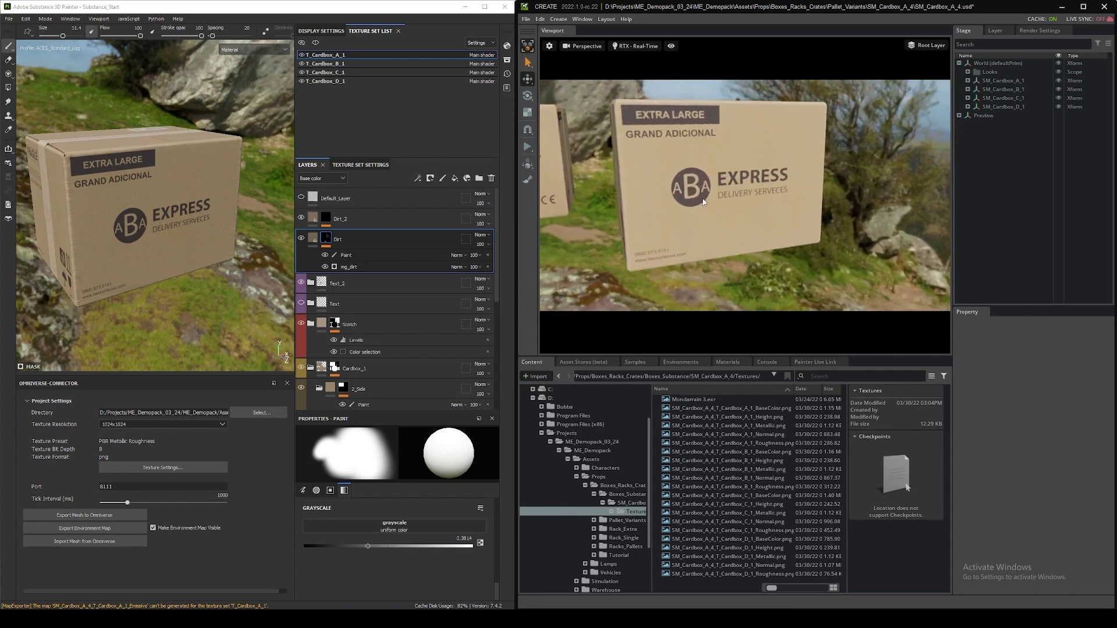
pyautogui.moveTo(92, 280); pyautogui.dragTo(210, 234)
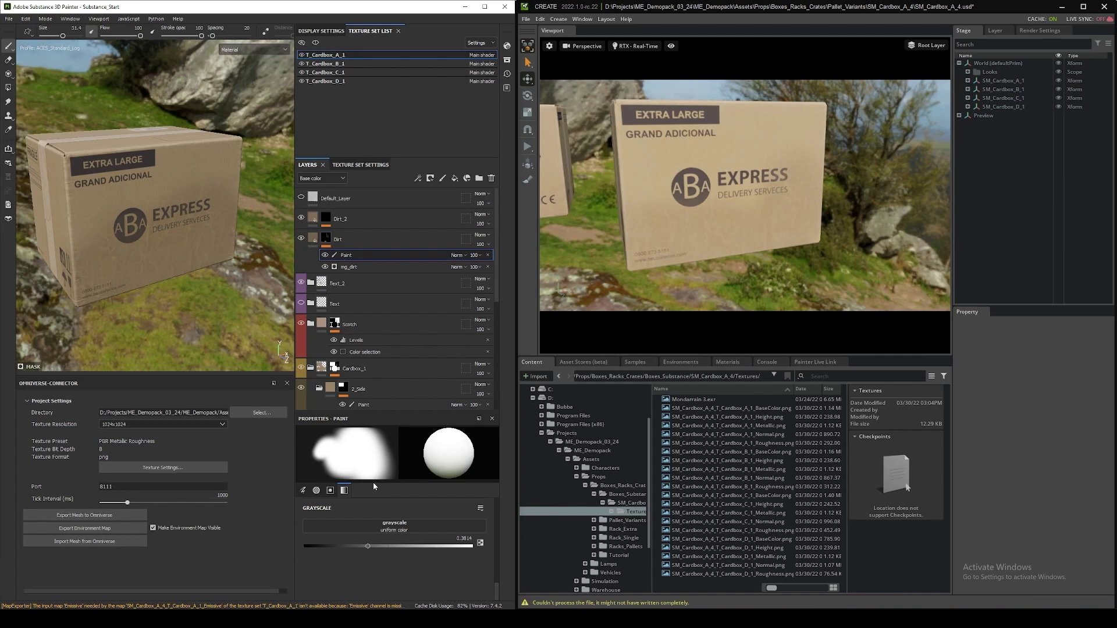
# Raise the brush grayscale to about 0.88, paint more dirt across the large box's lower front, and view all four boxes in Create.
pyautogui.moveTo(383, 544); pyautogui.dragTo(453, 545)
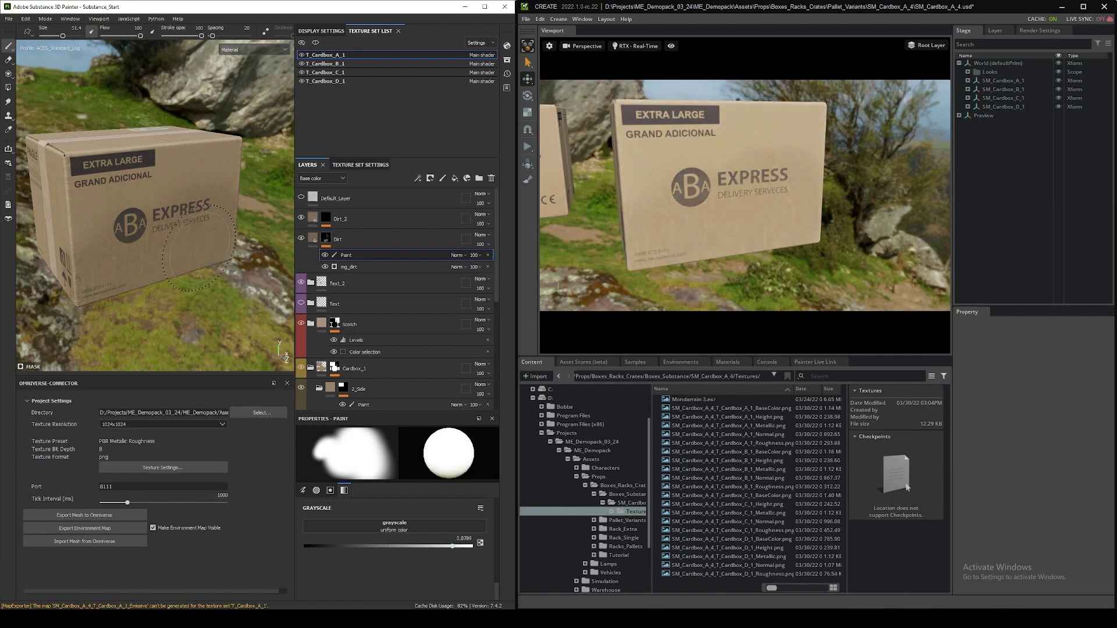
pyautogui.keyDown('ctrl'); pyautogui.moveTo(199, 249); pyautogui.dragTo(168, 249, button='right'); pyautogui.keyUp('ctrl')
pyautogui.moveTo(226, 224)
pyautogui.mouseDown()
pyautogui.moveTo(220, 255)
pyautogui.moveTo(110, 286)
pyautogui.moveTo(197, 257)
pyautogui.moveTo(192, 233)
pyautogui.moveTo(88, 286)
pyautogui.moveTo(65, 279)
pyautogui.mouseUp()
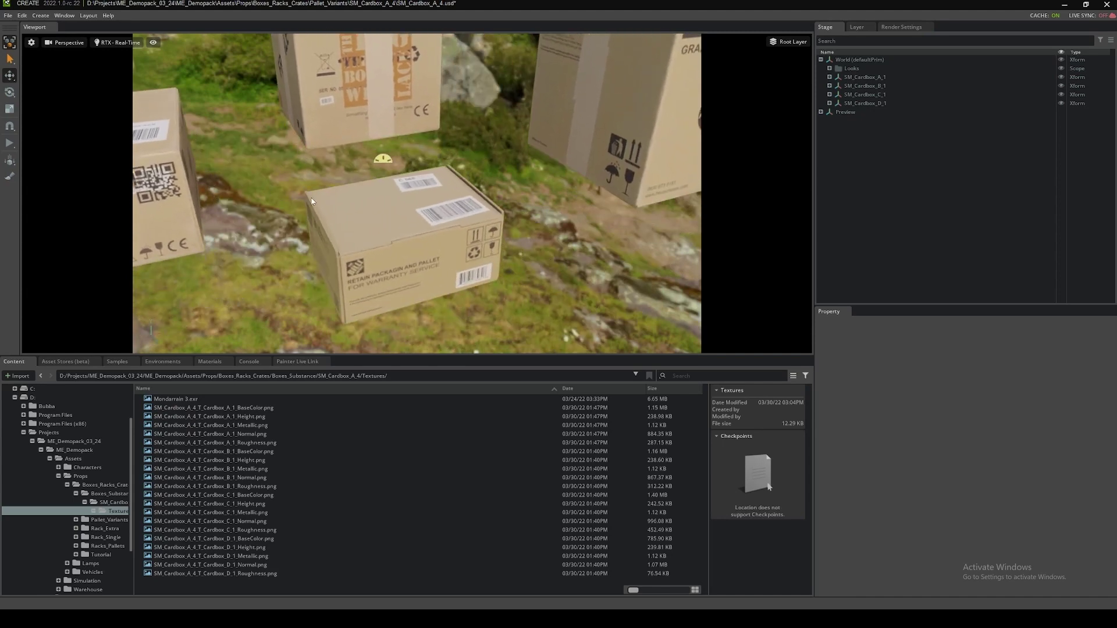
pyautogui.scroll(-4, 322, 211)
pyautogui.keyDown('alt'); pyautogui.moveTo(438, 208); pyautogui.dragTo(480, 235); pyautogui.keyUp('alt')
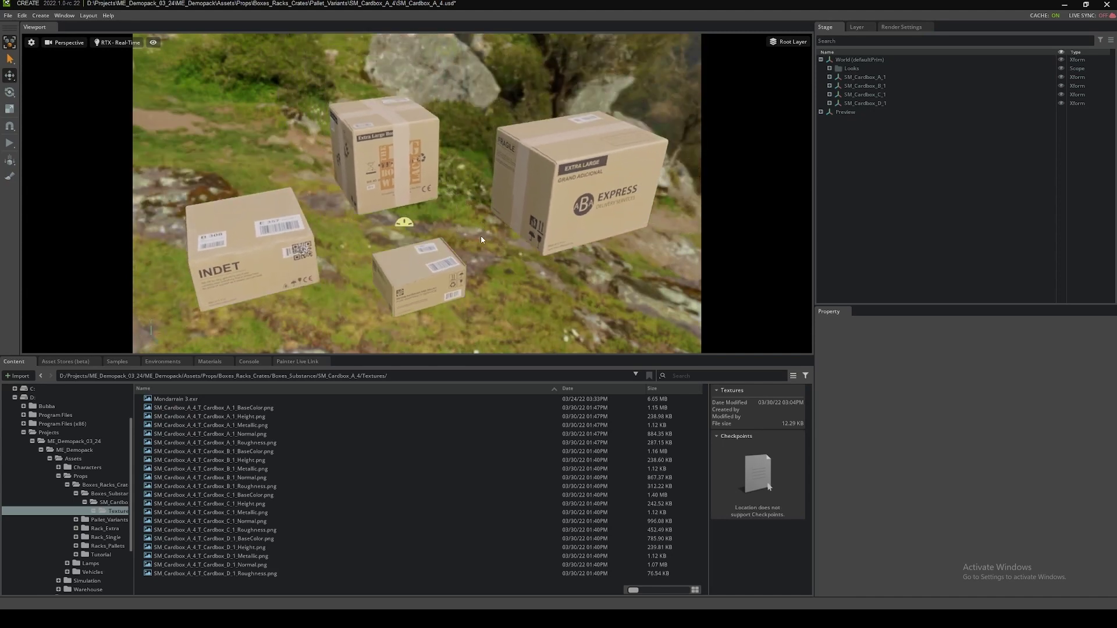